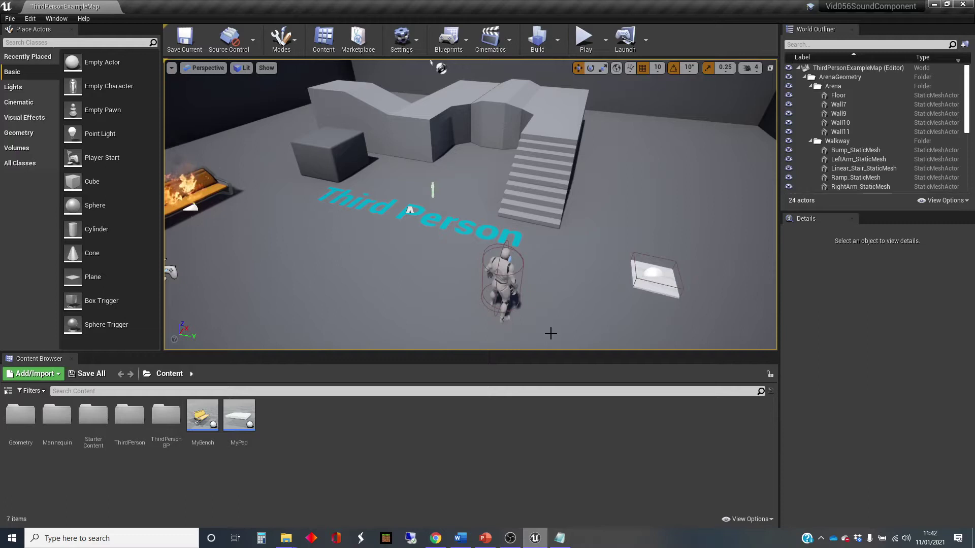
pyautogui.moveTo(470, 205)
pyautogui.mouseDown(button='right')
pyautogui.moveTo(455, 197)
pyautogui.moveTo(491, 206)
pyautogui.moveTo(456, 200)
pyautogui.mouseUp(button='right')
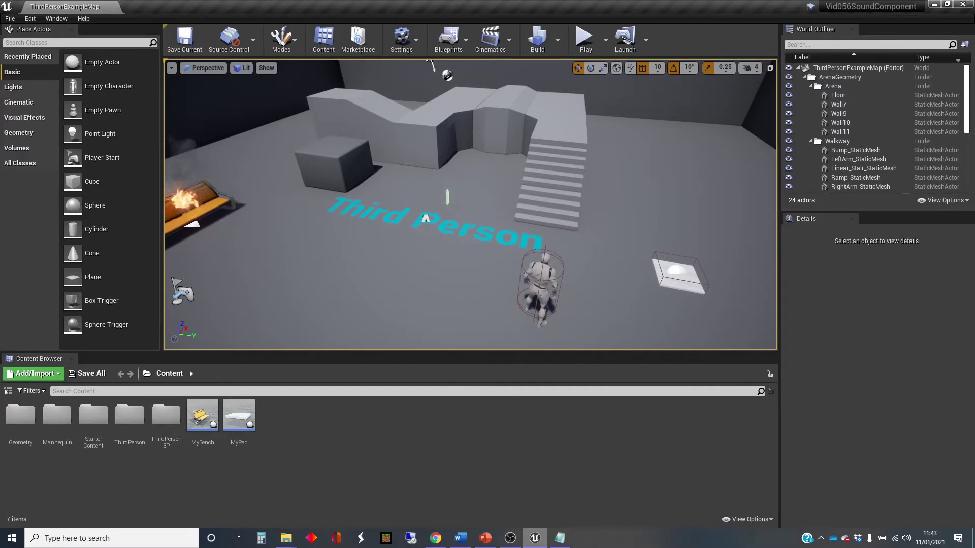
pyautogui.moveTo(455, 201)
pyautogui.mouseDown(button='right')
pyautogui.moveTo(446, 195)
pyautogui.moveTo(460, 206)
pyautogui.moveTo(422, 188)
pyautogui.mouseUp(button='right')
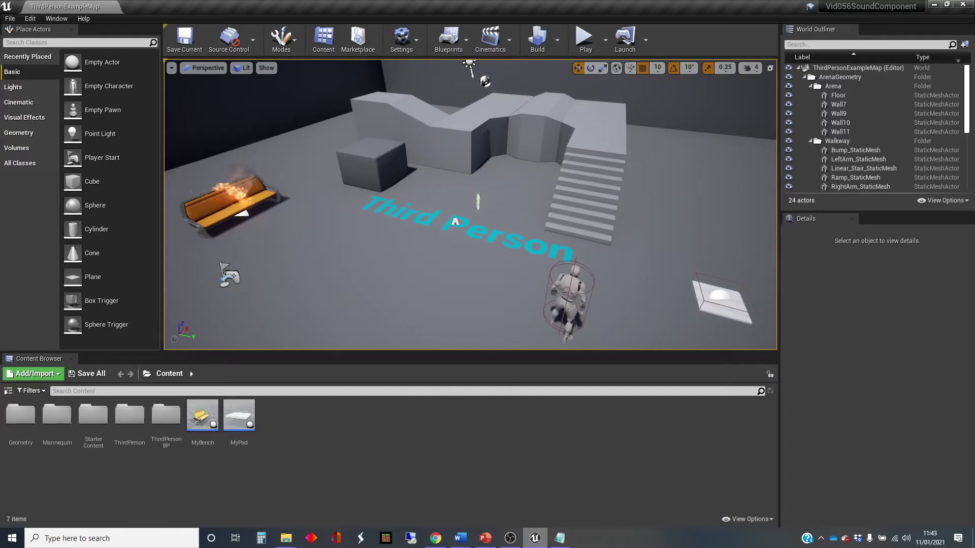
pyautogui.moveTo(544, 312); pyautogui.dragTo(660, 308, button='right')
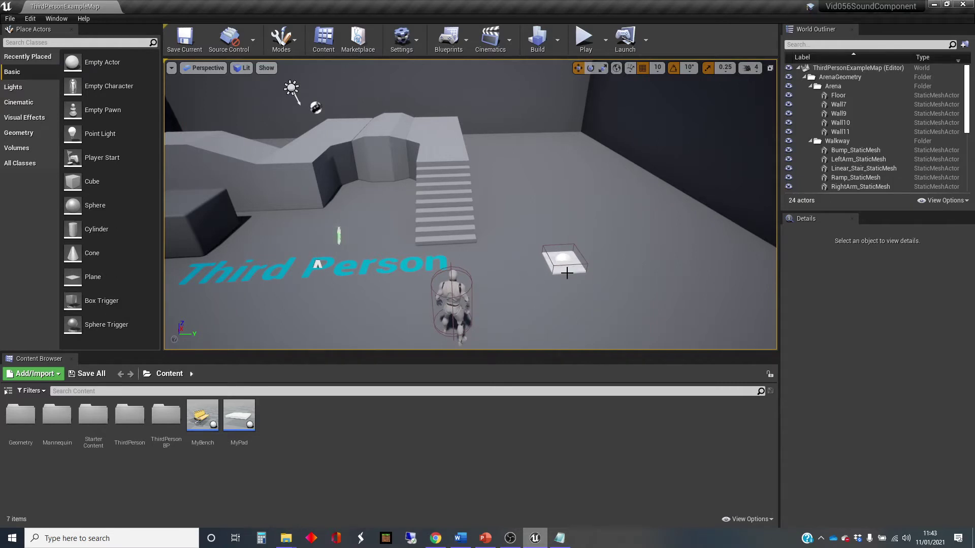
pyautogui.moveTo(576, 290); pyautogui.dragTo(546, 273, button='right')
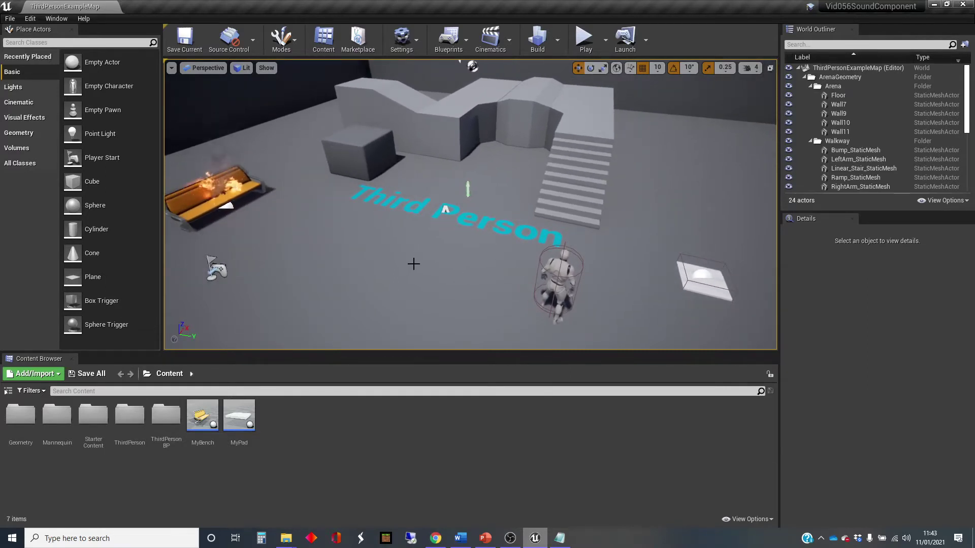
pyautogui.moveTo(435, 285); pyautogui.dragTo(434, 285, button='right')
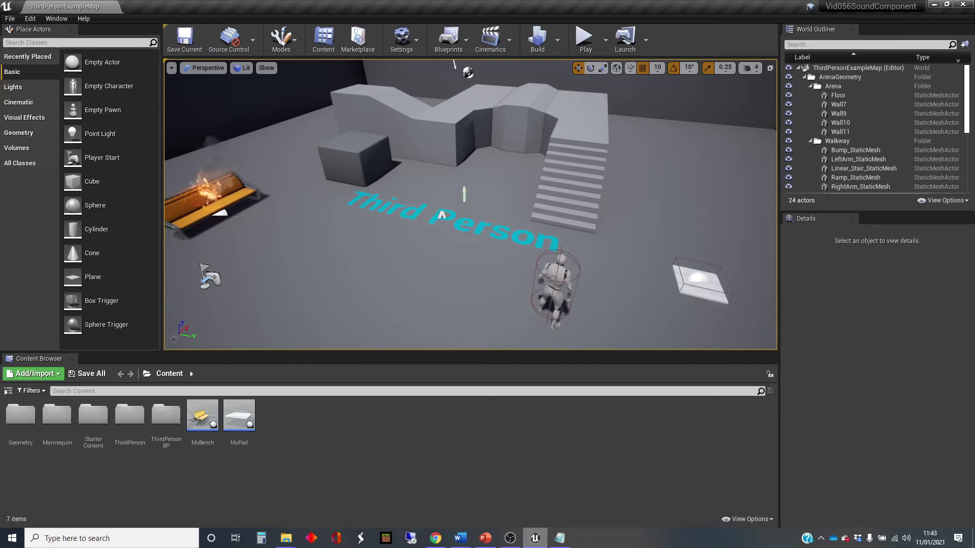
pyautogui.moveTo(305, 291); pyautogui.dragTo(305, 292, button='right')
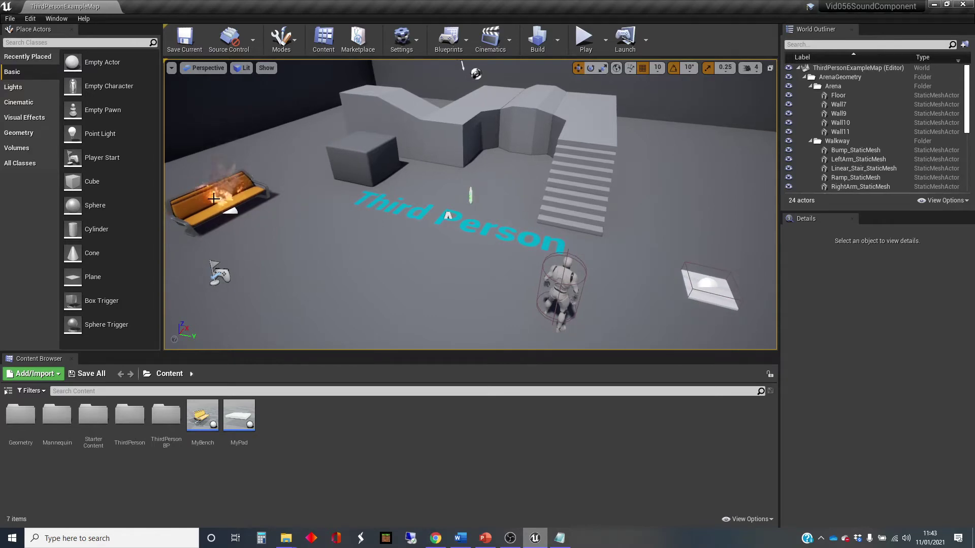
# Step: Open the MyBench blueprint and add an Audio component under its DefaultSceneRoot
pyautogui.doubleClick(206, 418)
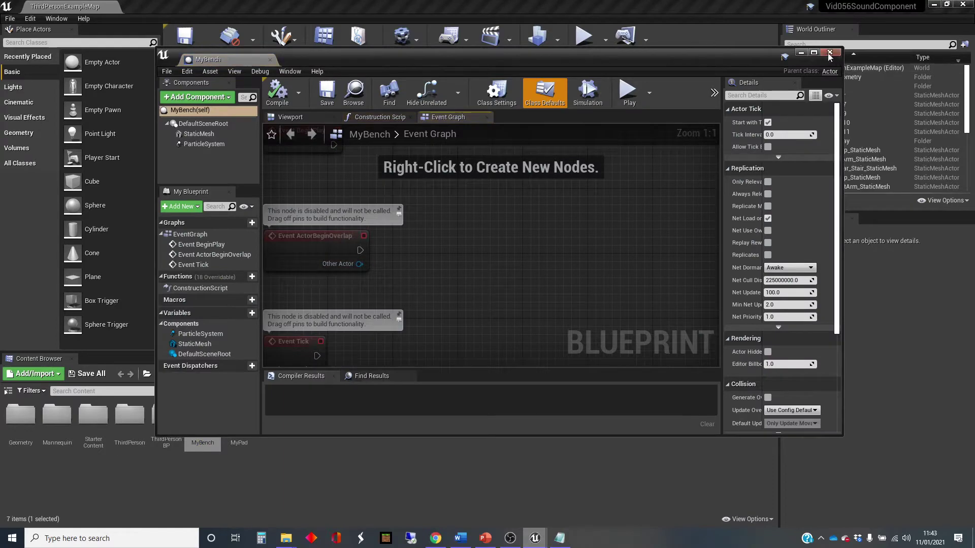
pyautogui.click(813, 53)
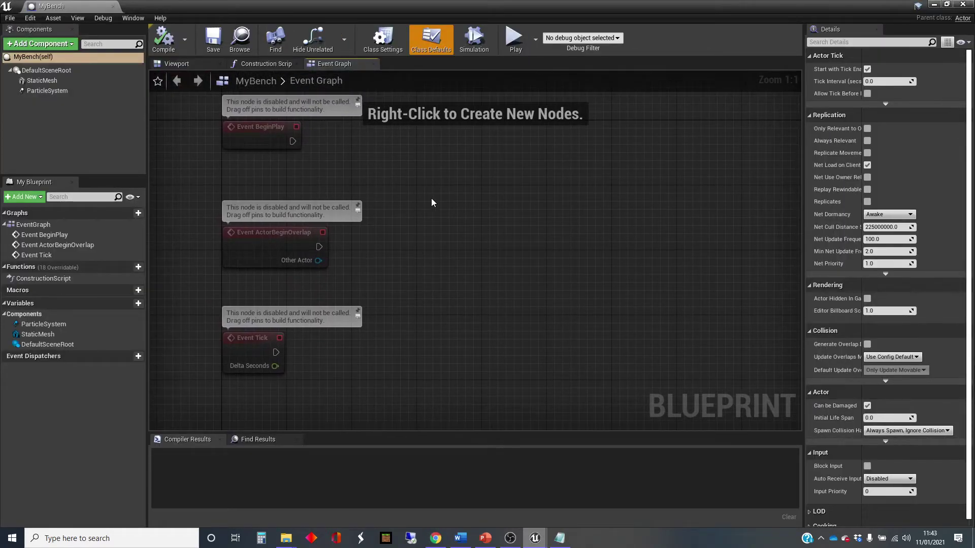
pyautogui.click(78, 70)
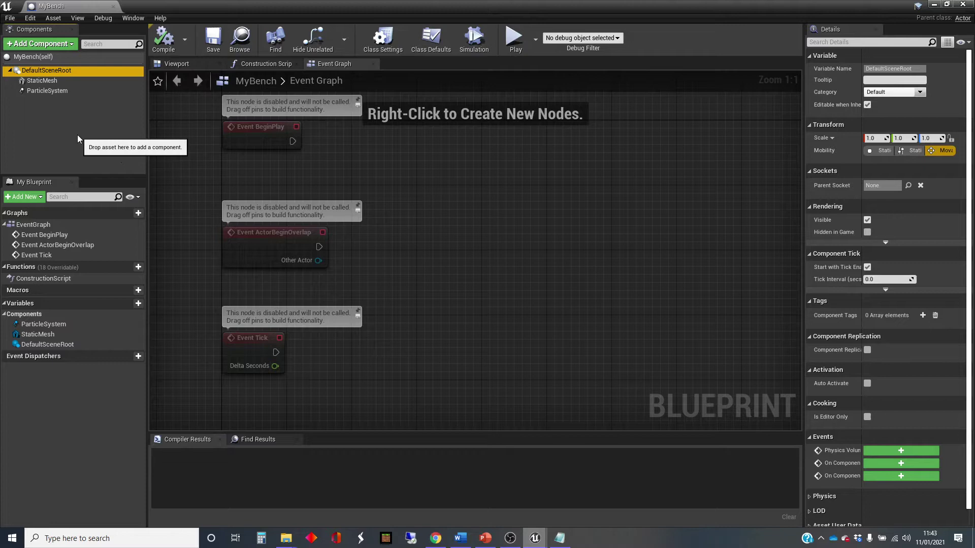
pyautogui.click(74, 44)
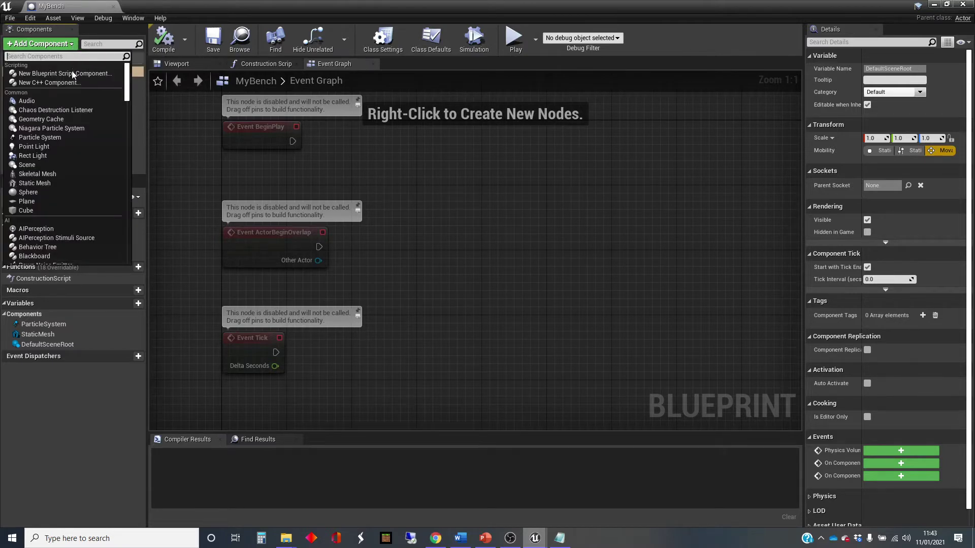
pyautogui.click(46, 102)
pyautogui.click(59, 125)
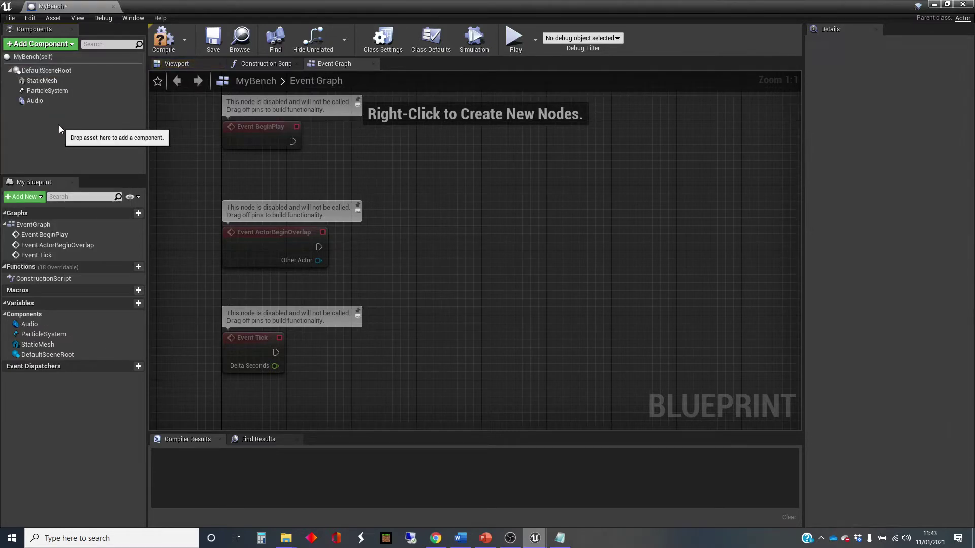
# Step: Try adding a Media Sound component to the bench blueprint and delete it again
pyautogui.click(68, 46)
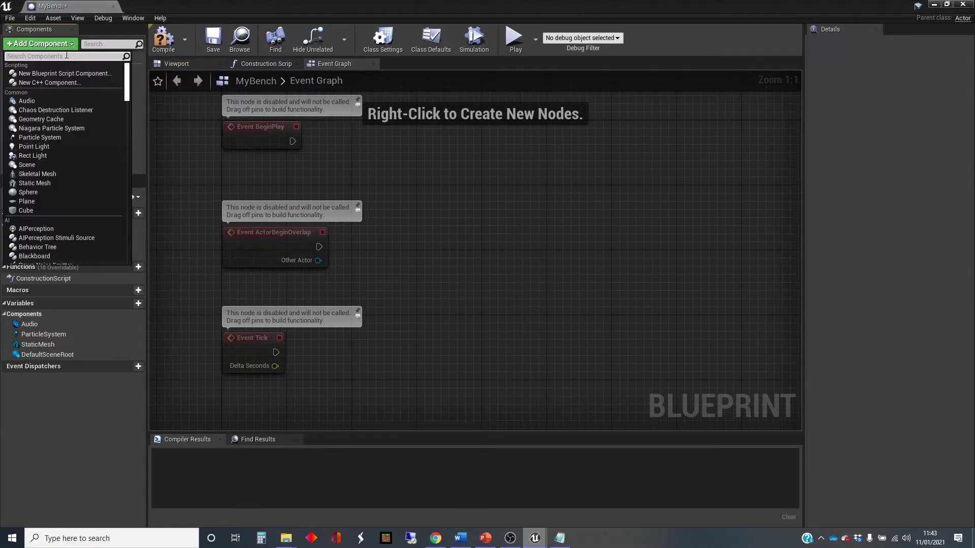
pyautogui.write('sound')
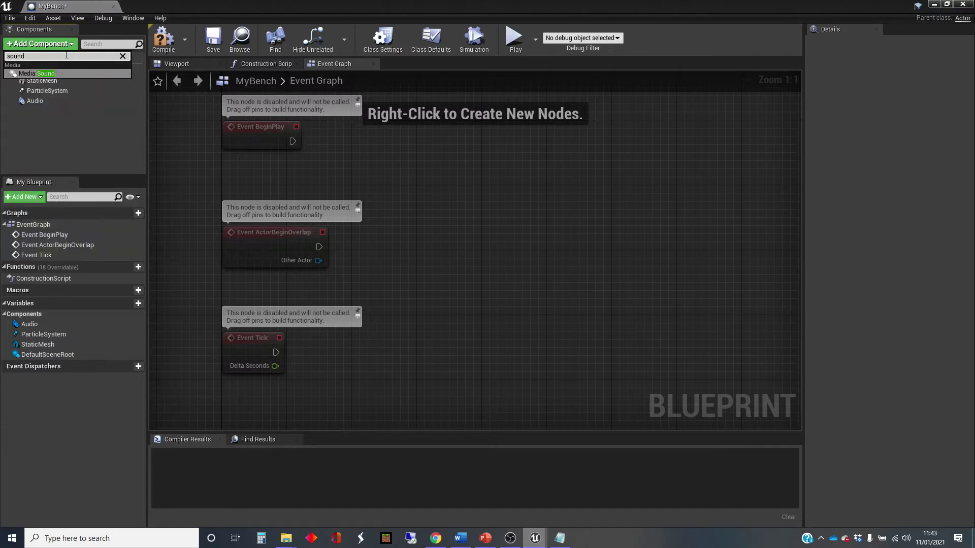
pyautogui.click(50, 73)
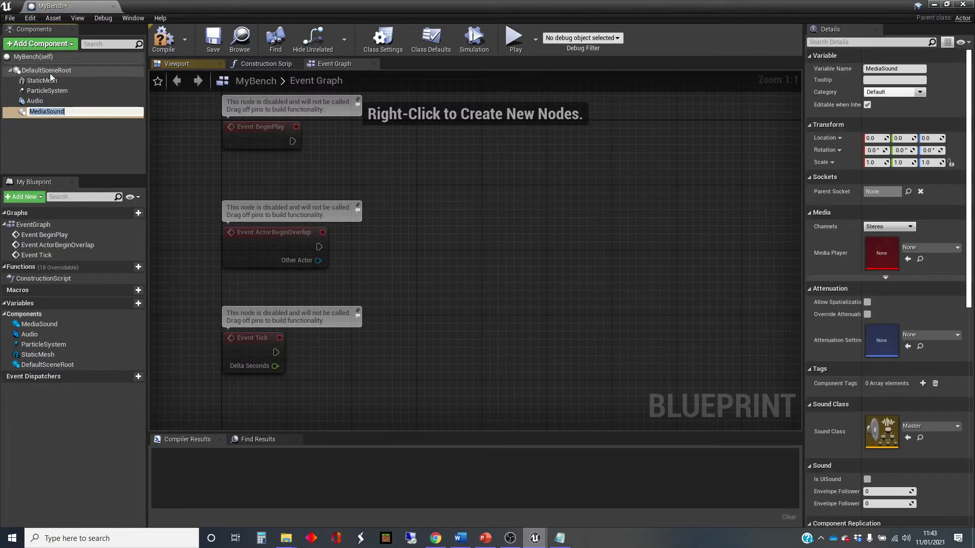
pyautogui.click(44, 120)
pyautogui.click(44, 113)
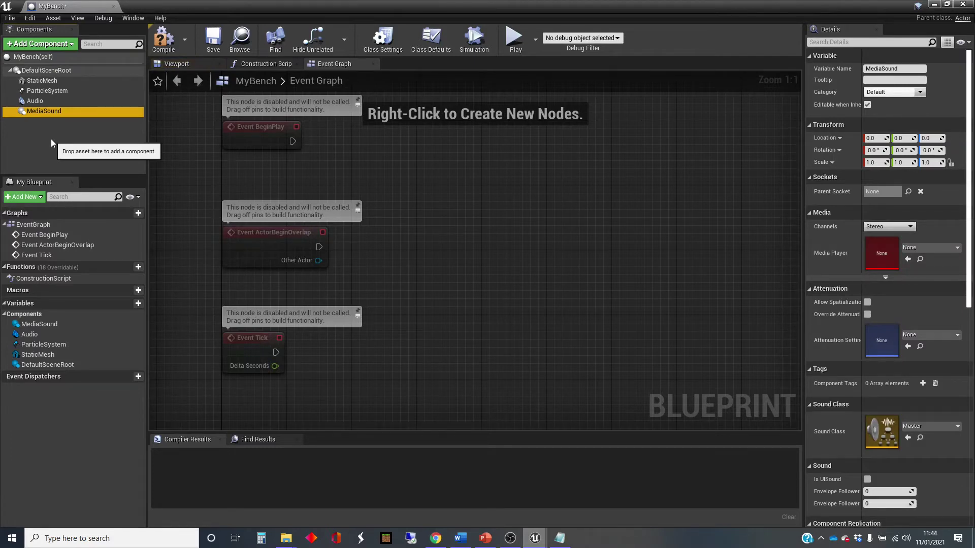
pyautogui.rightClick(59, 113)
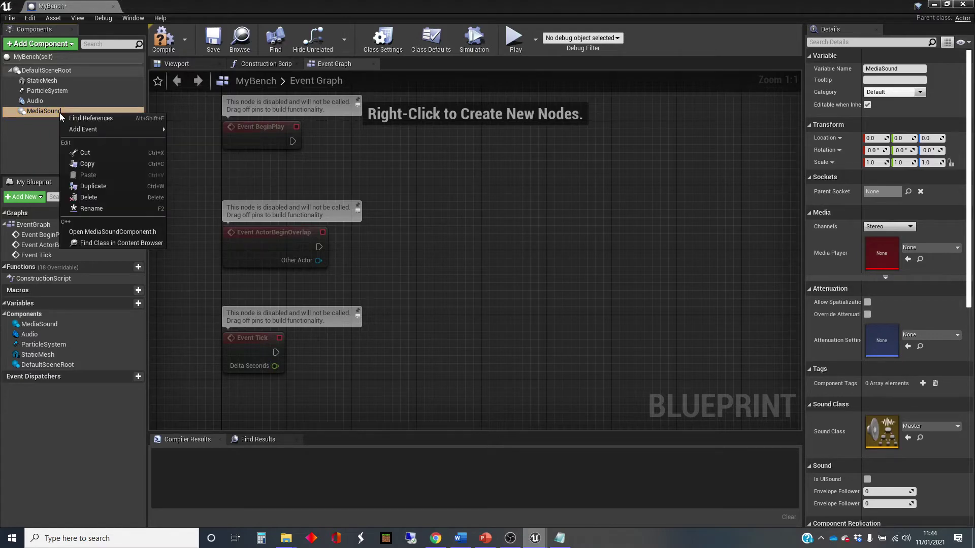
pyautogui.click(109, 196)
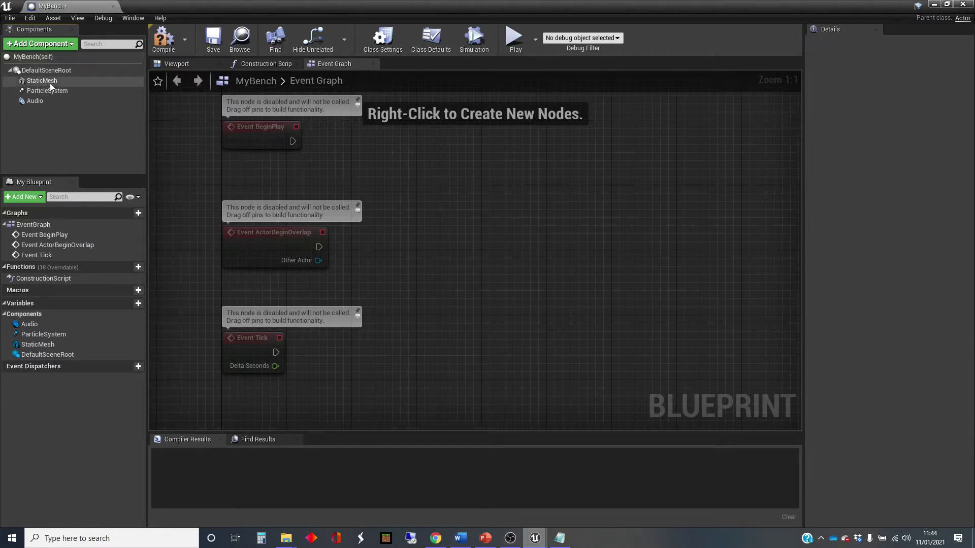
# Step: Assign the Fire01 sound wave as the Audio component's sound
pyautogui.click(36, 101)
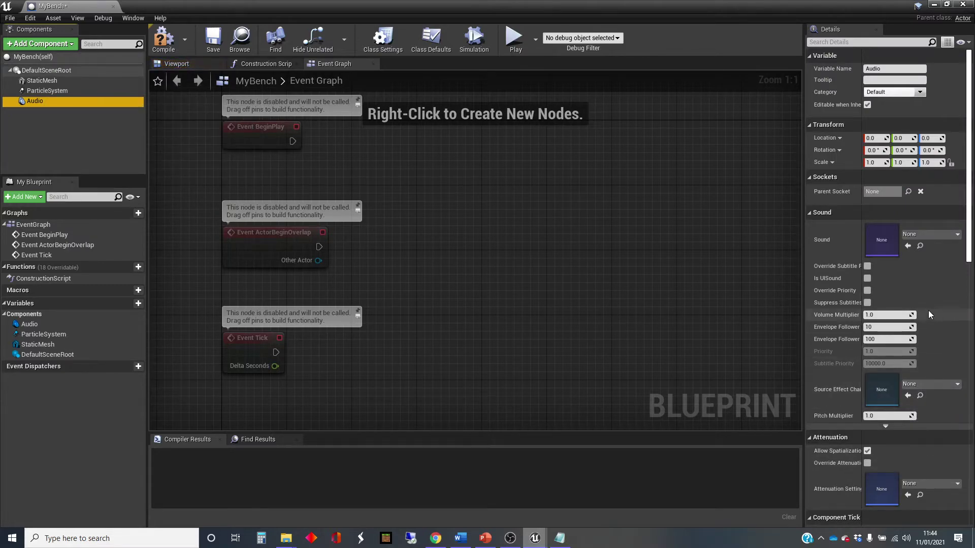
pyautogui.click(951, 235)
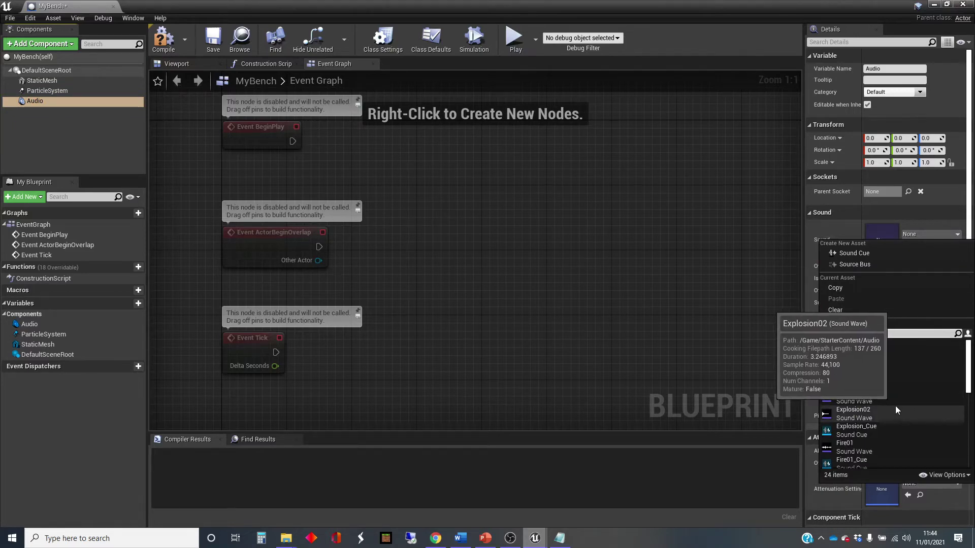
pyautogui.scroll(-1, 894, 406)
pyautogui.scroll(-1, 895, 409)
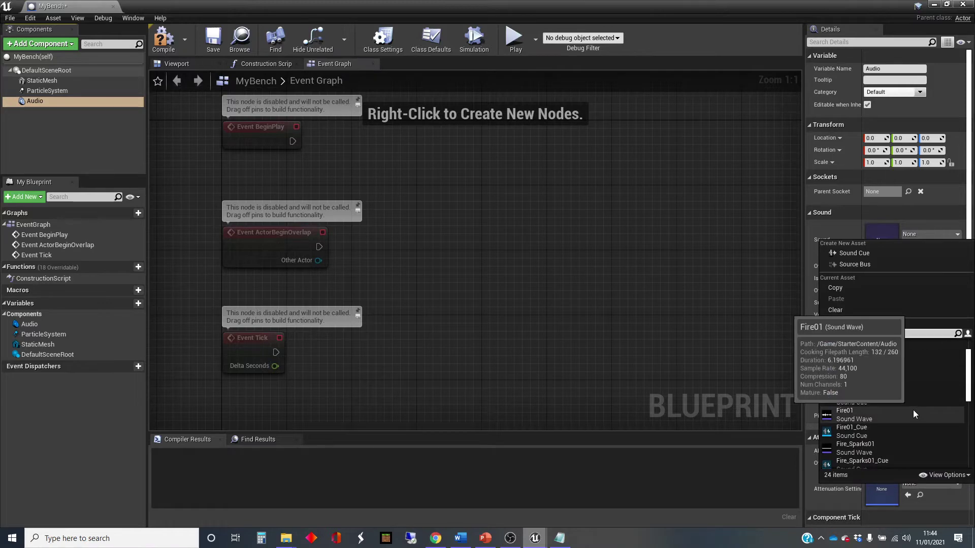
pyautogui.click(882, 415)
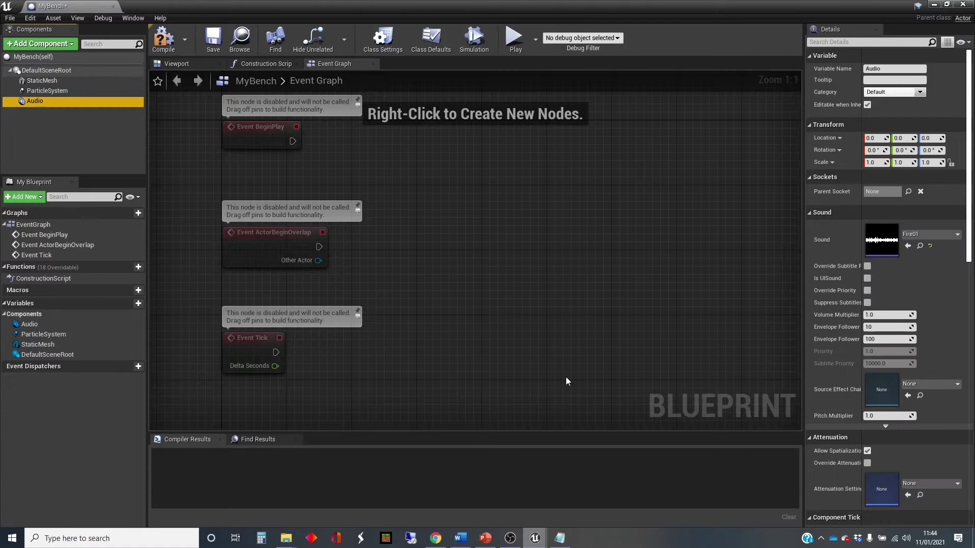
# Step: Create a Sound Attenuation asset named MyAtten in the Content folder from the Audio component's attenuation settings
pyautogui.scroll(-5, 916, 334)
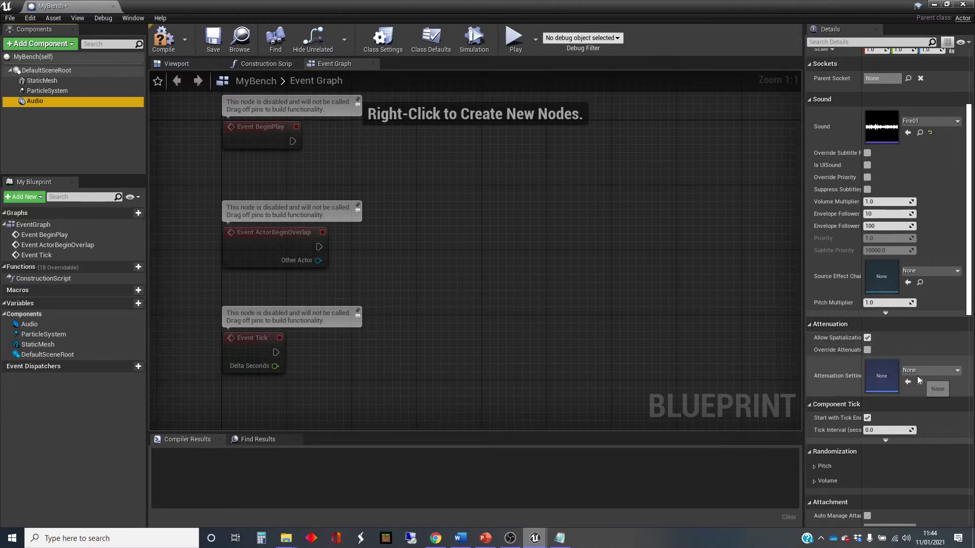
pyautogui.click(956, 372)
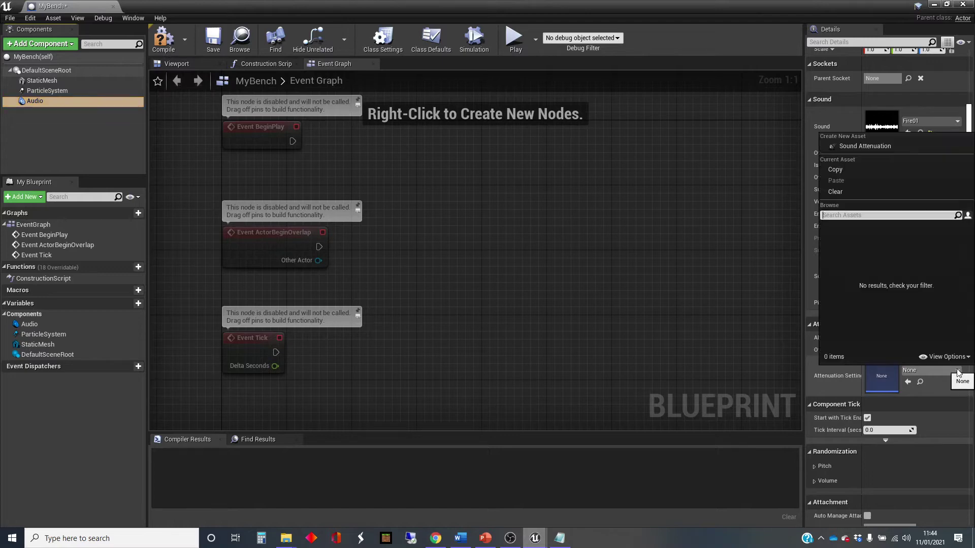
pyautogui.click(880, 148)
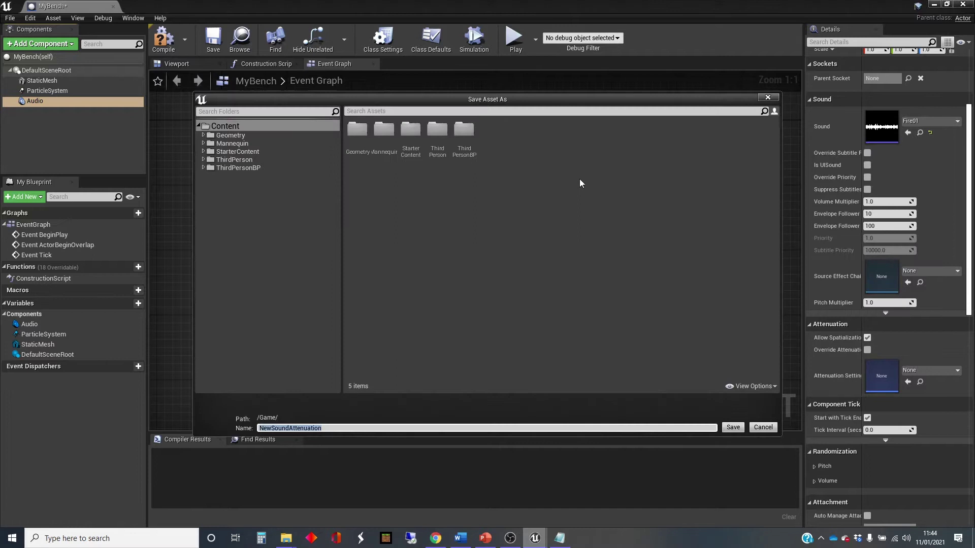
pyautogui.write('MyAtten')
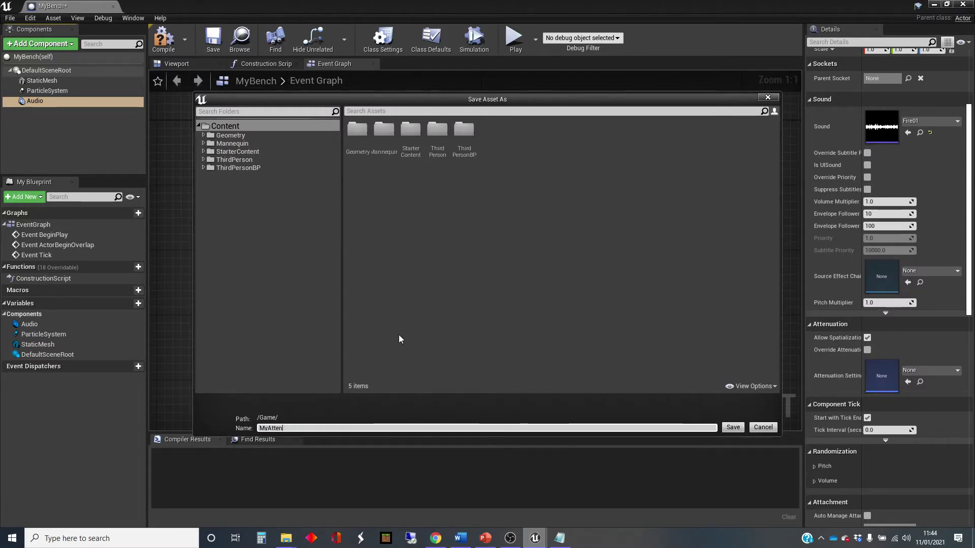
pyautogui.click(736, 428)
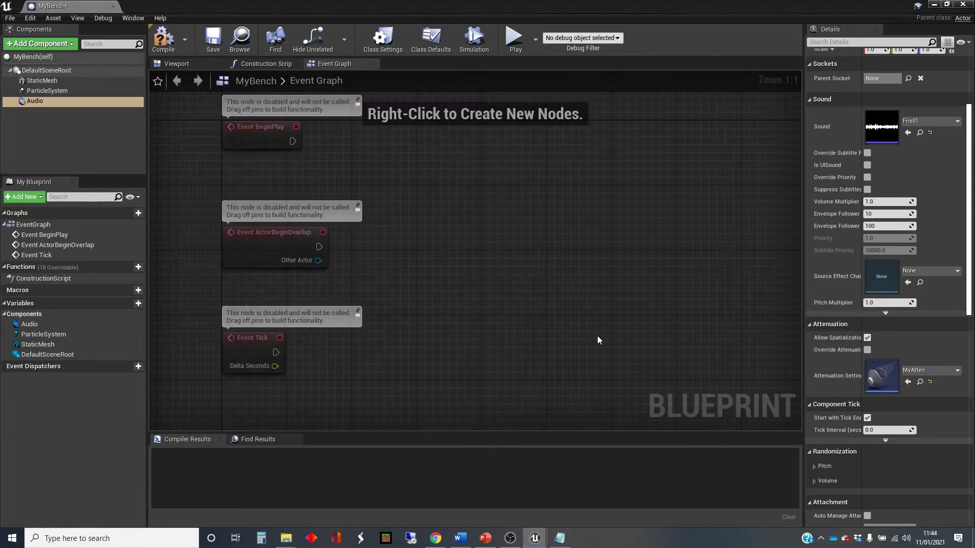
# Step: Open the MyAtten asset from the level editor, set its attenuation function to Natural Sound, and save and close it
pyautogui.click(934, 5)
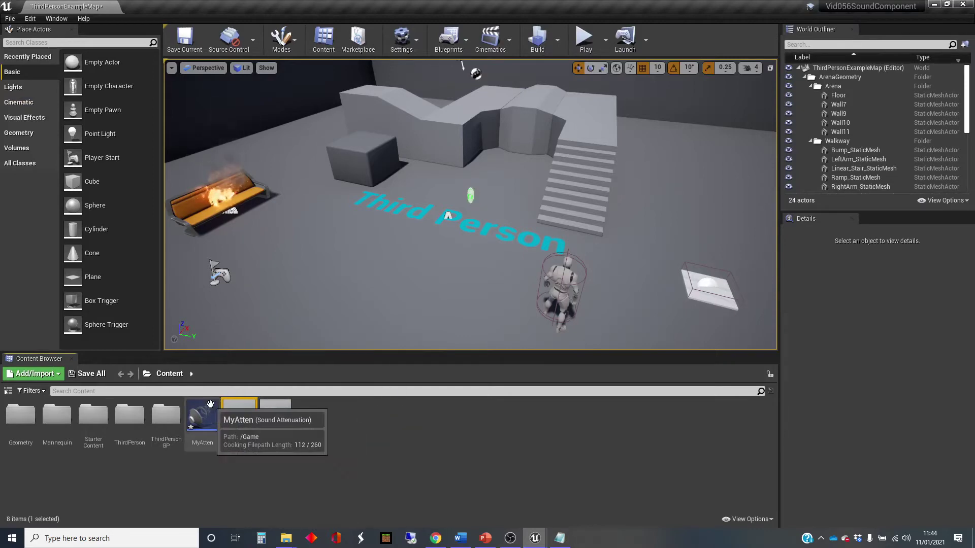
pyautogui.doubleClick(203, 414)
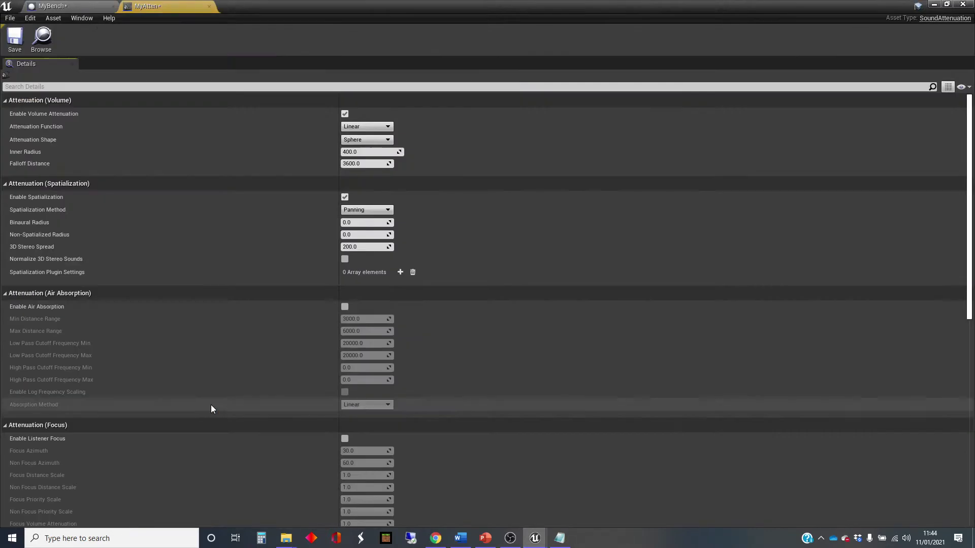
pyautogui.click(389, 127)
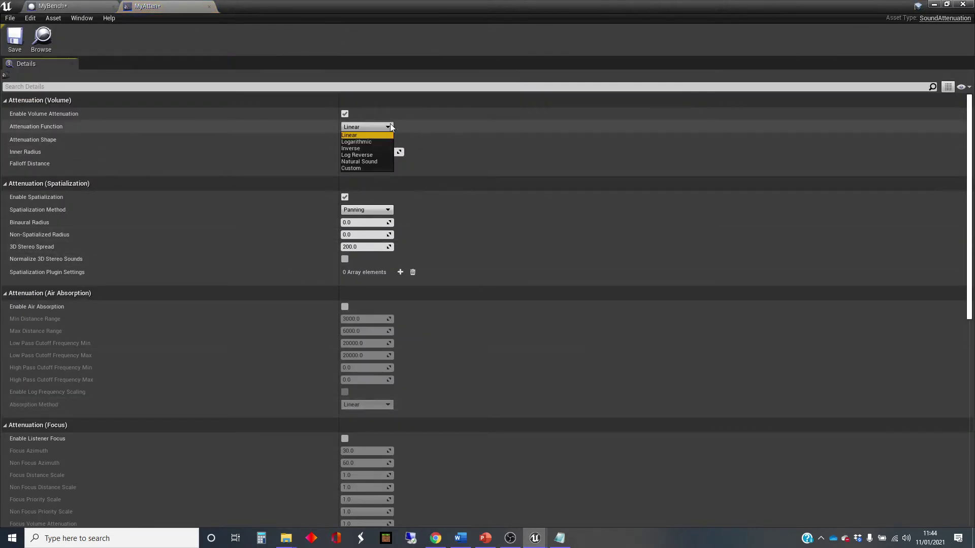
pyautogui.click(375, 161)
pyautogui.click(16, 38)
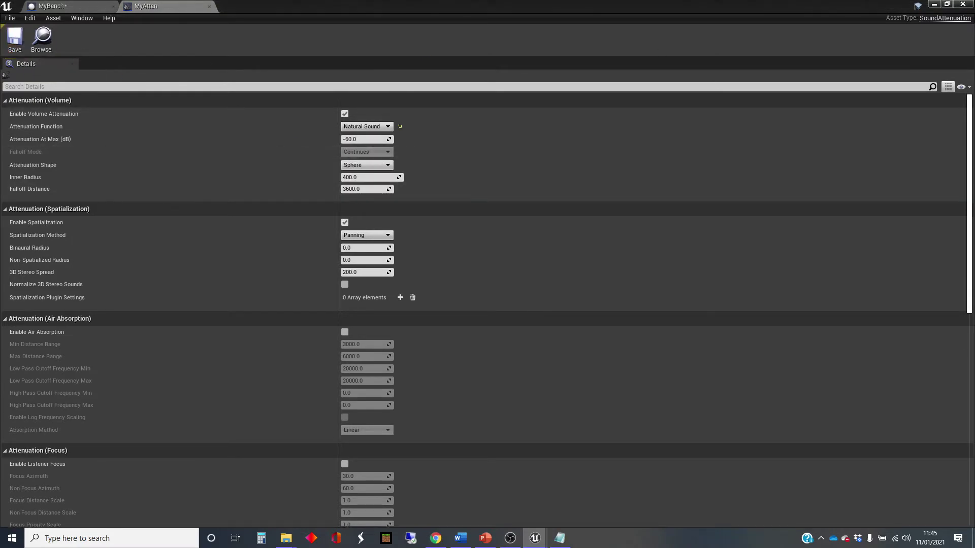
pyautogui.click(964, 4)
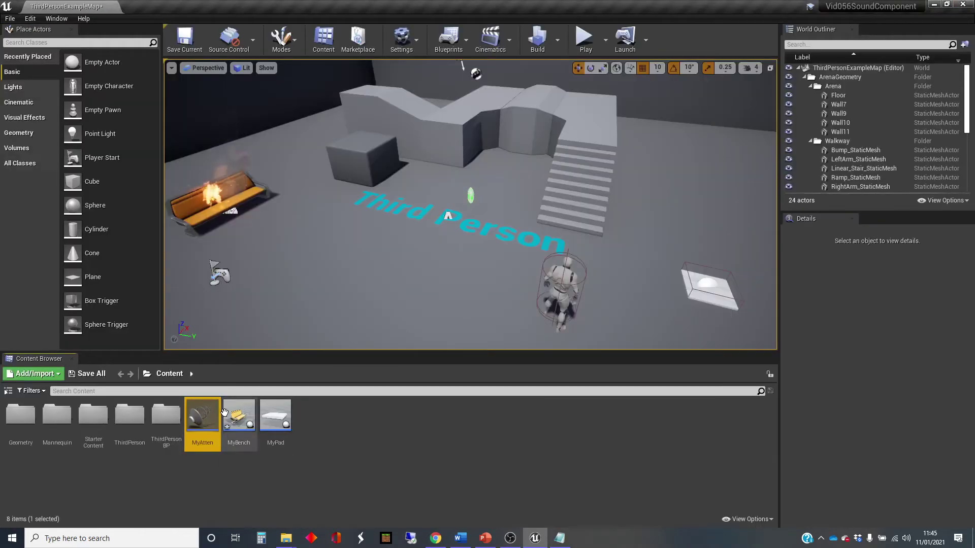
# Step: Reopen the MyBench blueprint, check the Audio component's attenuation setting, compile the blueprint and return to the level
pyautogui.doubleClick(234, 412)
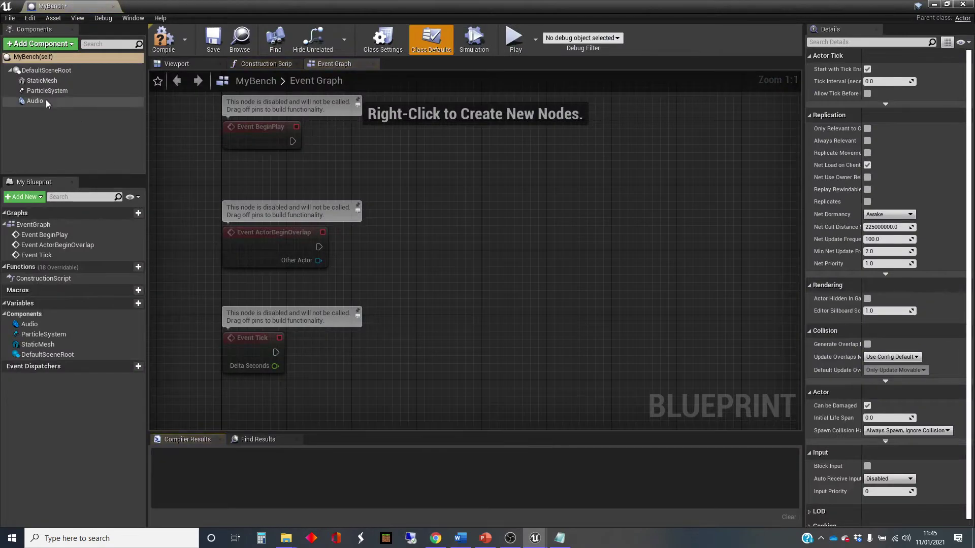
pyautogui.click(34, 101)
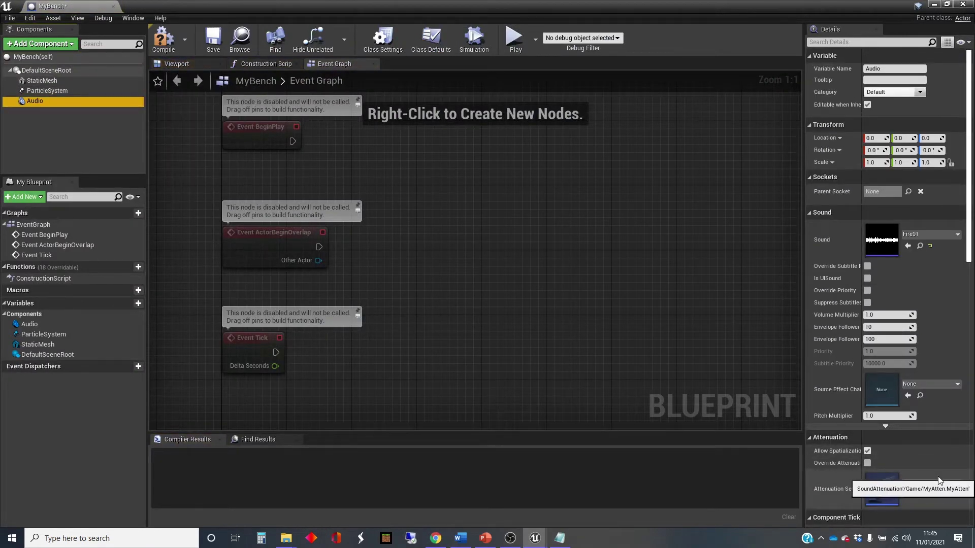
pyautogui.click(163, 38)
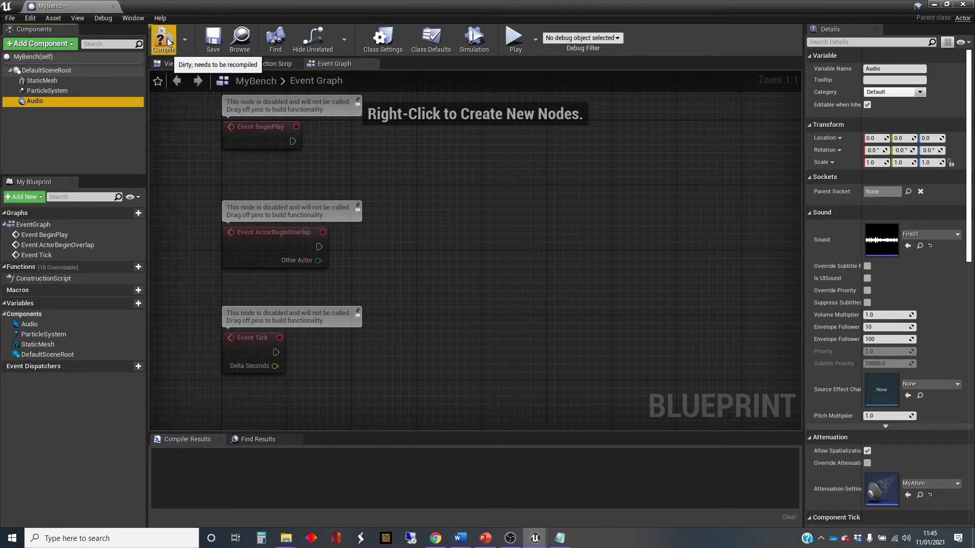
pyautogui.click(934, 4)
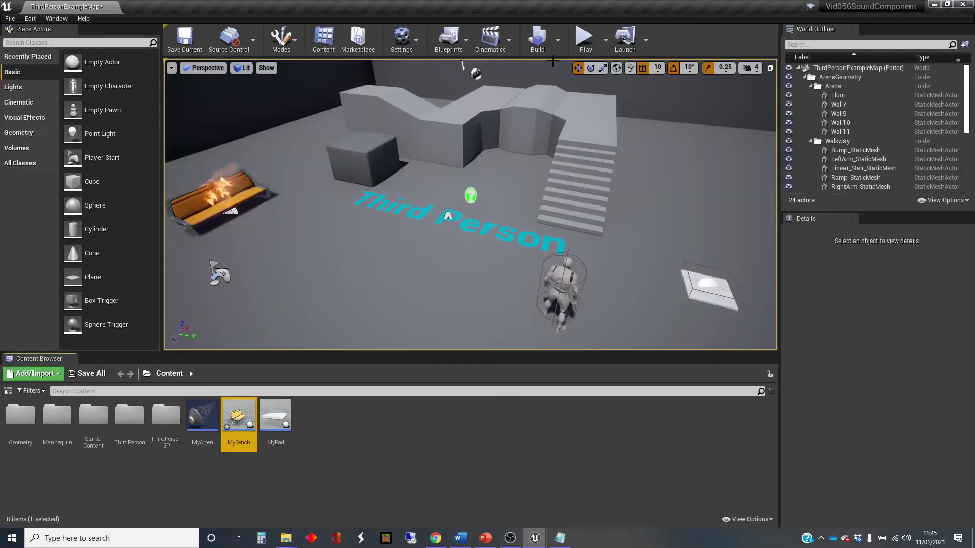
# Step: Play the level, run the character to the burning bench and away again to test the fire sound's attenuation, and stop playing
pyautogui.click(586, 37)
pyautogui.press('w')
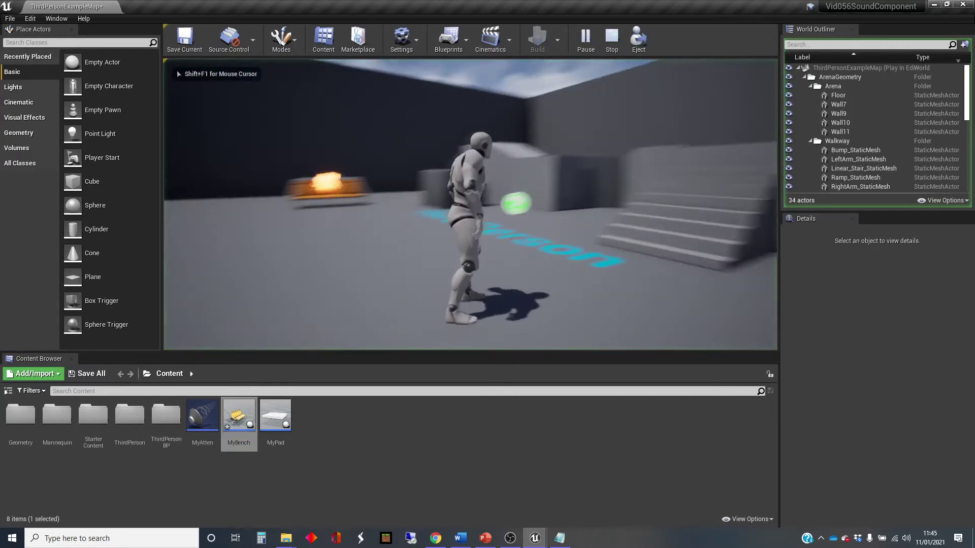
pyautogui.press('w')
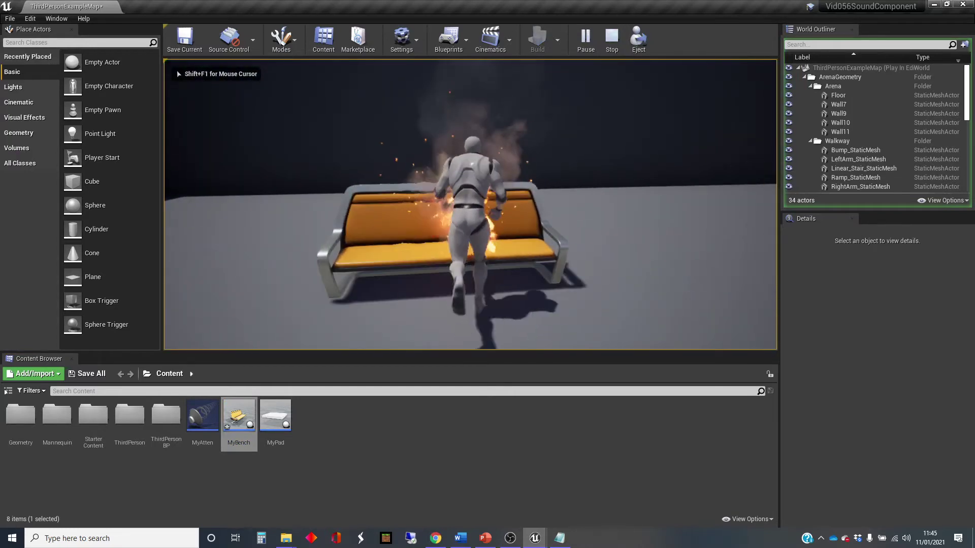
pyautogui.press('s')
pyautogui.press('w')
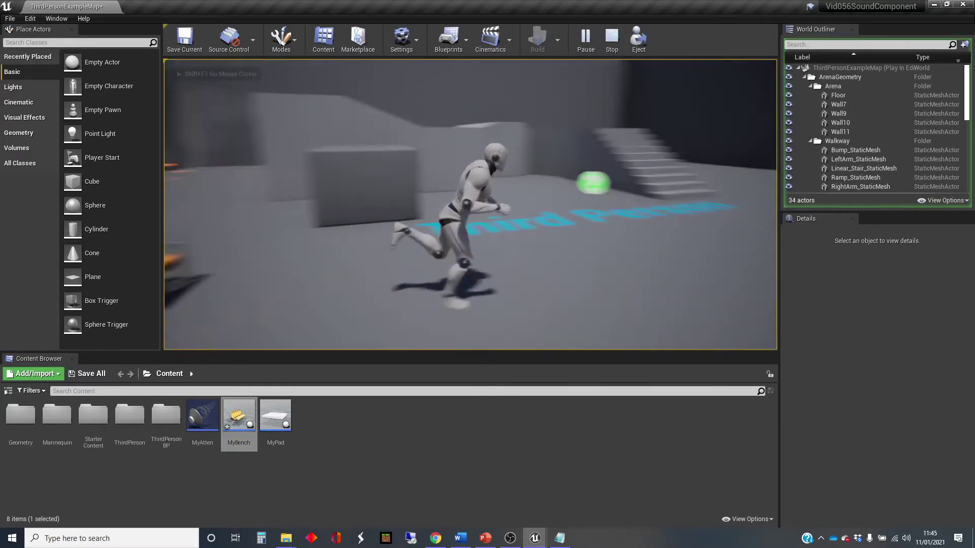
pyautogui.press('Escape')
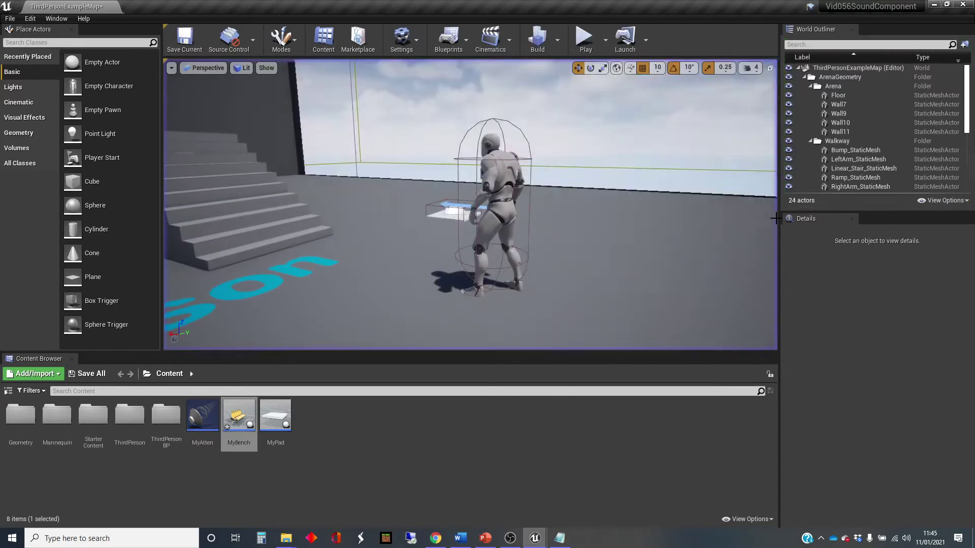
# Step: Place a second MyBench instance on the floor of the level near the pad and the stairs
pyautogui.moveTo(615, 210); pyautogui.dragTo(614, 211, button='right')
pyautogui.moveTo(305, 284); pyautogui.dragTo(246, 301, button='right')
pyautogui.moveTo(240, 418); pyautogui.dragTo(660, 193)
pyautogui.press('f')
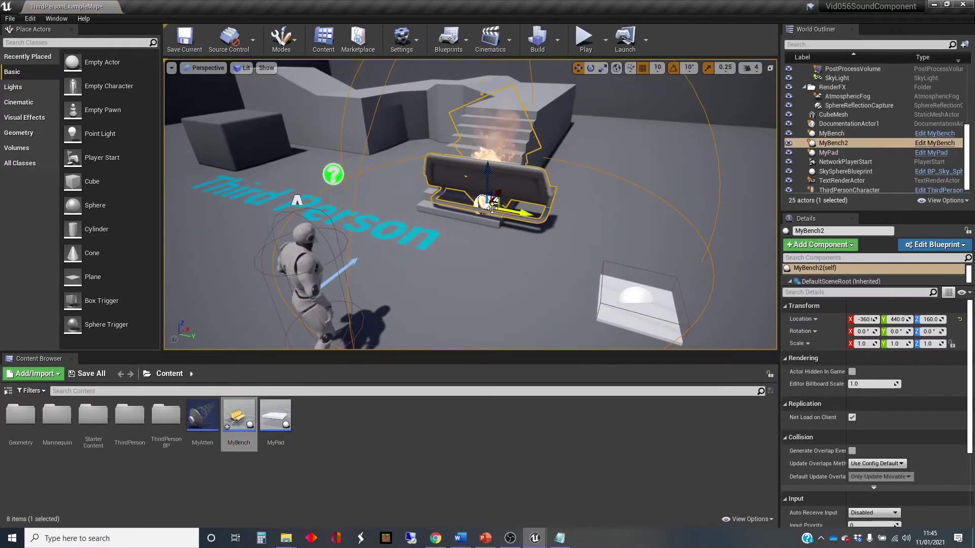
# Step: Move the second bench to about X 710, Y 720, drop it onto the floor and rotate it about 180° around Z
pyautogui.moveTo(505, 213); pyautogui.dragTo(528, 267)
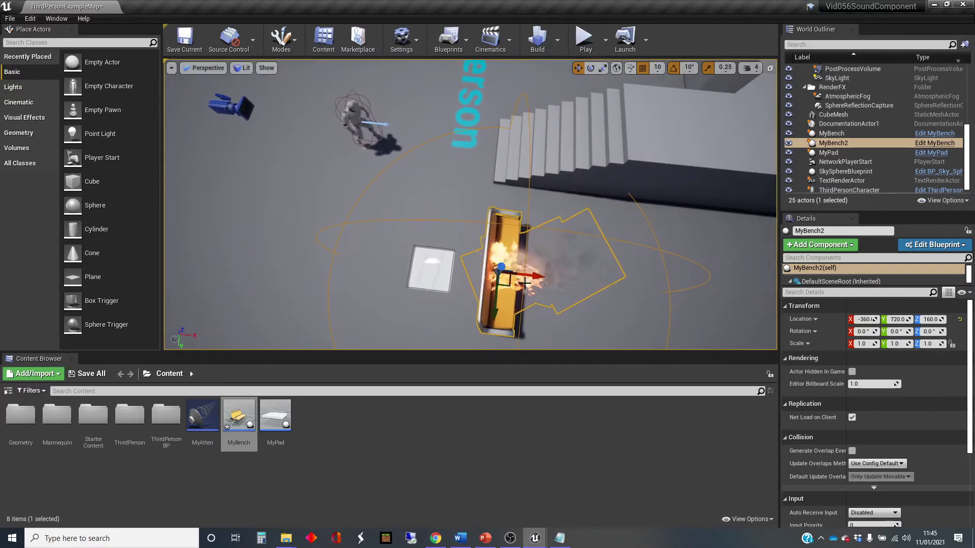
pyautogui.moveTo(525, 283); pyautogui.dragTo(731, 189)
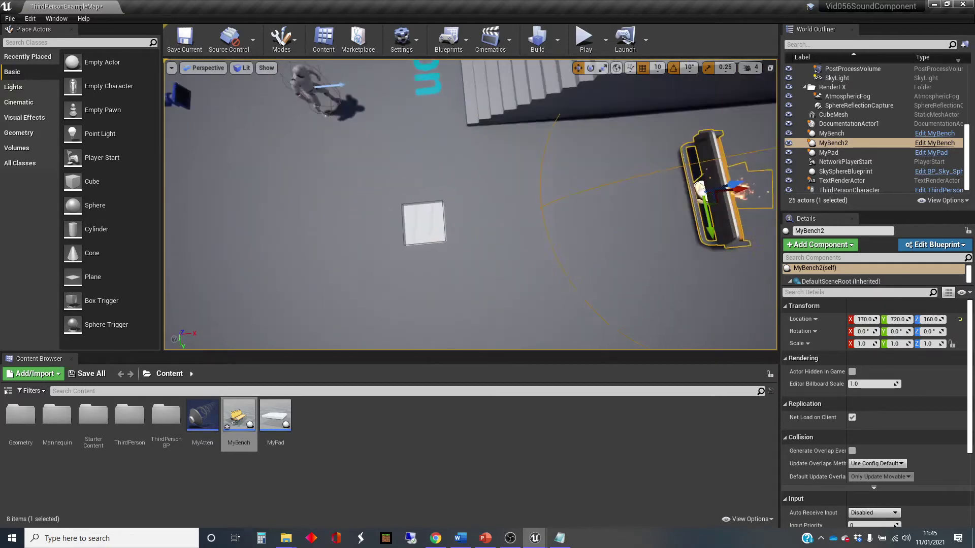
pyautogui.press('f')
pyautogui.keyDown('shift'); pyautogui.moveTo(474, 235); pyautogui.dragTo(584, 234); pyautogui.keyUp('shift')
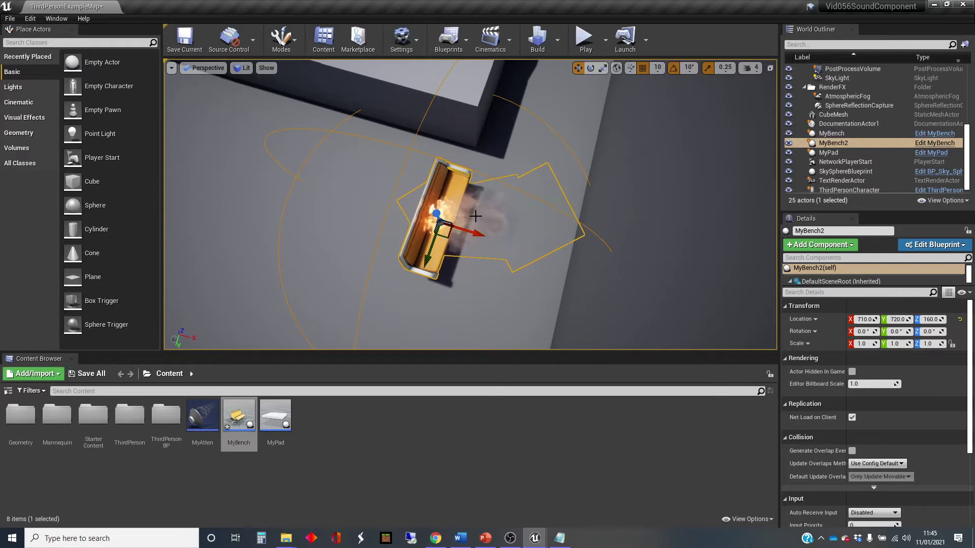
pyautogui.press('End')
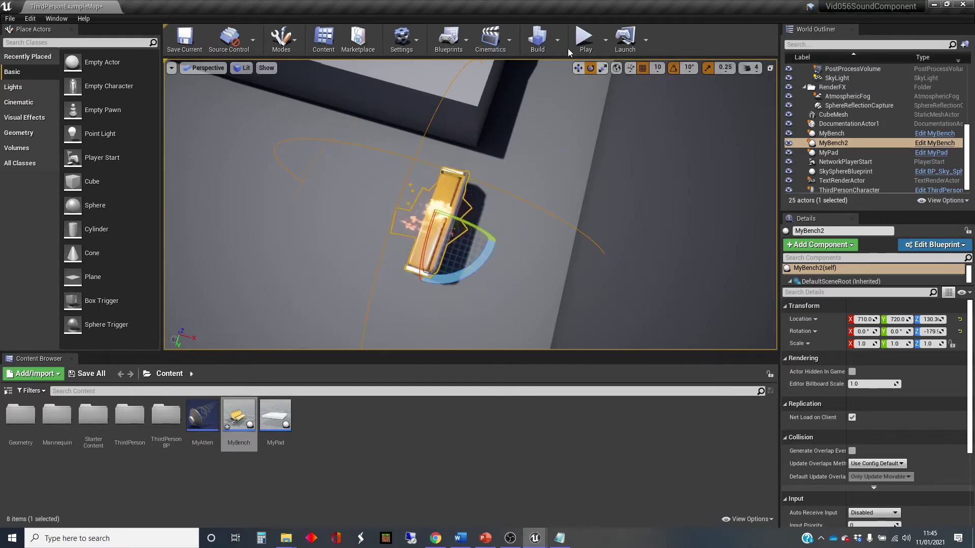
# Step: Play the level, run the character between the two burning benches to compare their fire sounds, and stop playing
pyautogui.click(584, 38)
pyautogui.press('w')
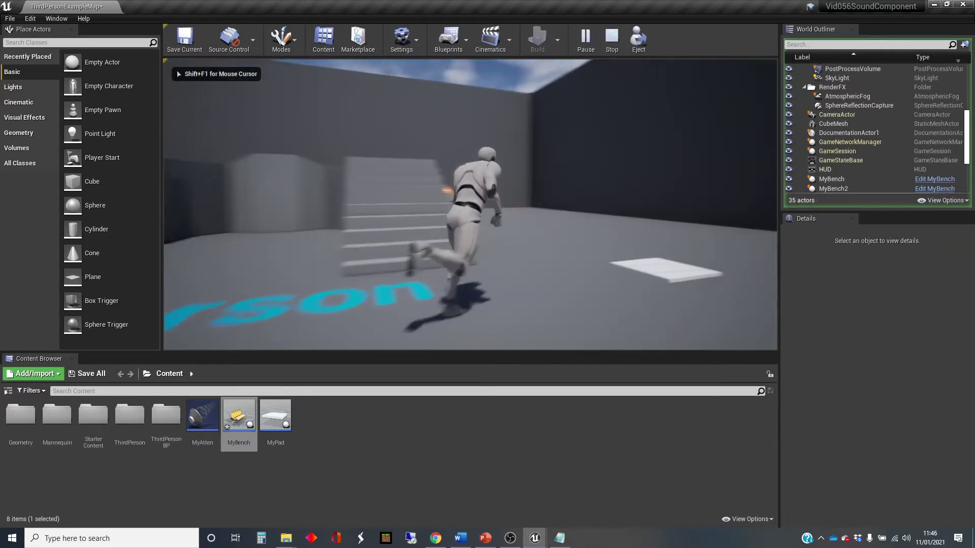
pyautogui.press('w')
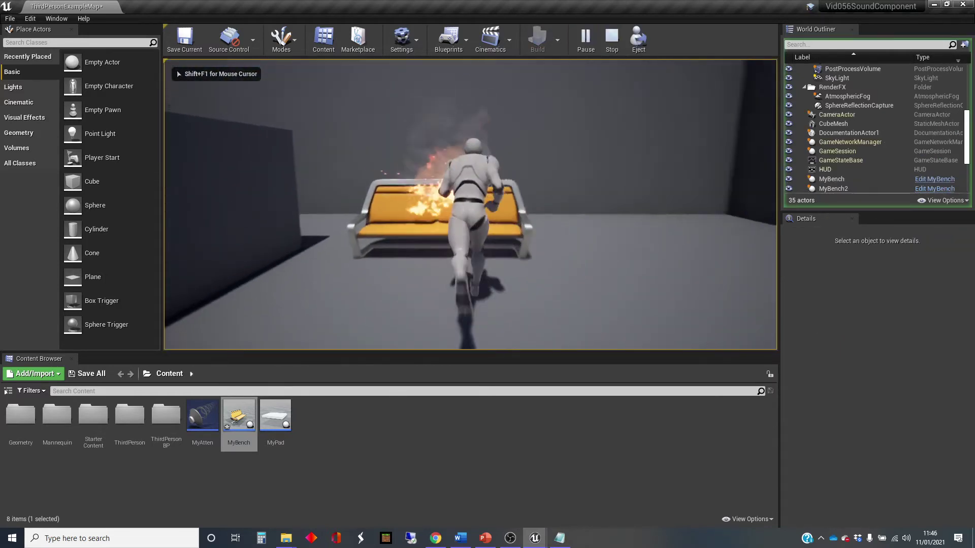
pyautogui.press('w')
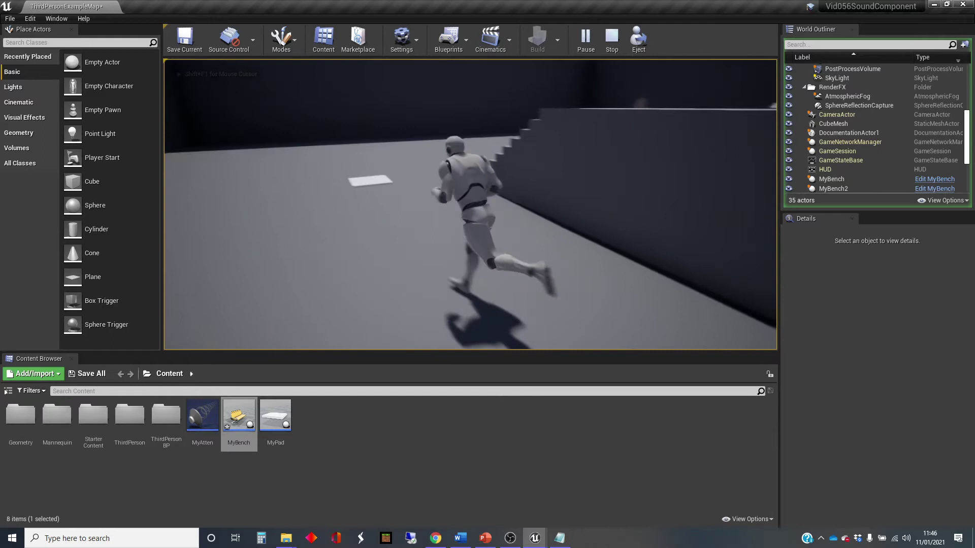
pyautogui.press('w')
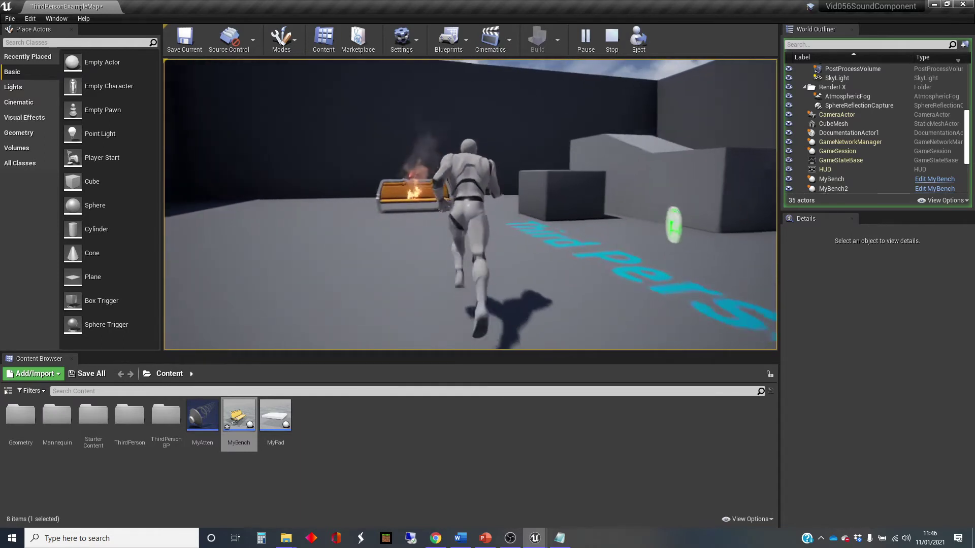
pyautogui.press('w')
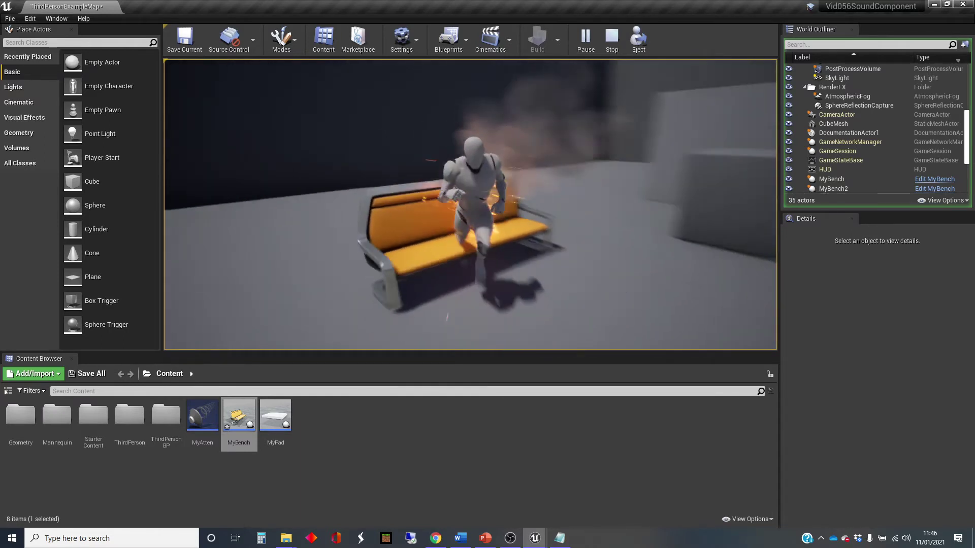
pyautogui.press('w')
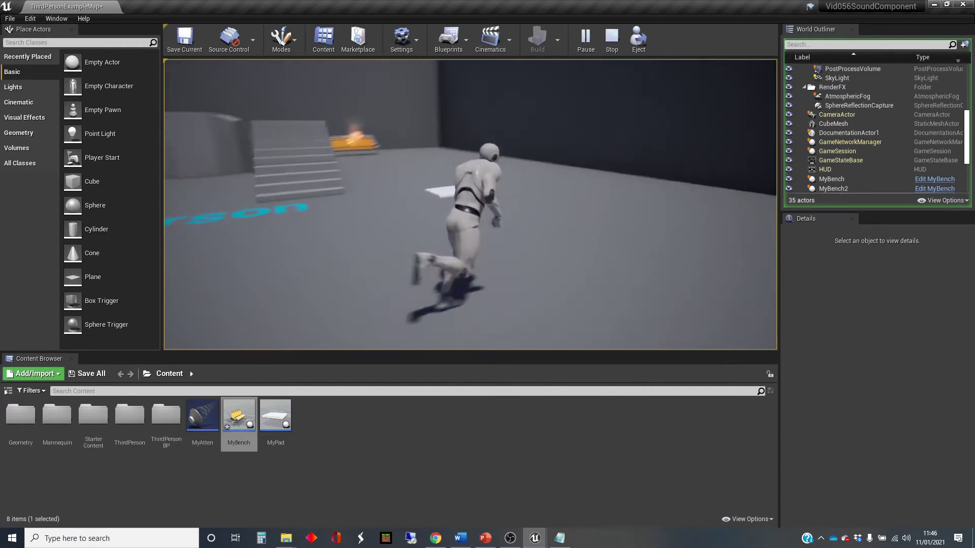
pyautogui.press('w')
pyautogui.press('Escape')
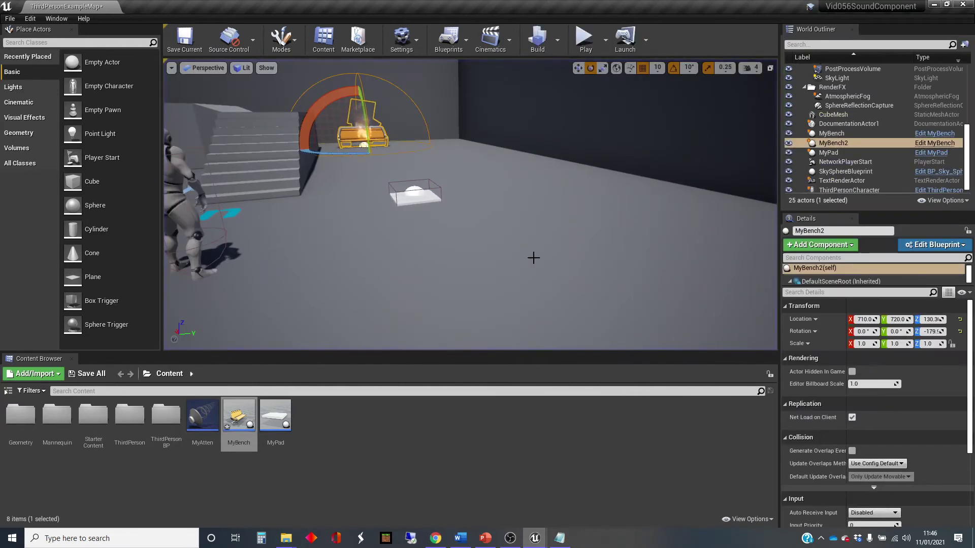
pyautogui.moveTo(533, 258); pyautogui.dragTo(305, 254, button='right')
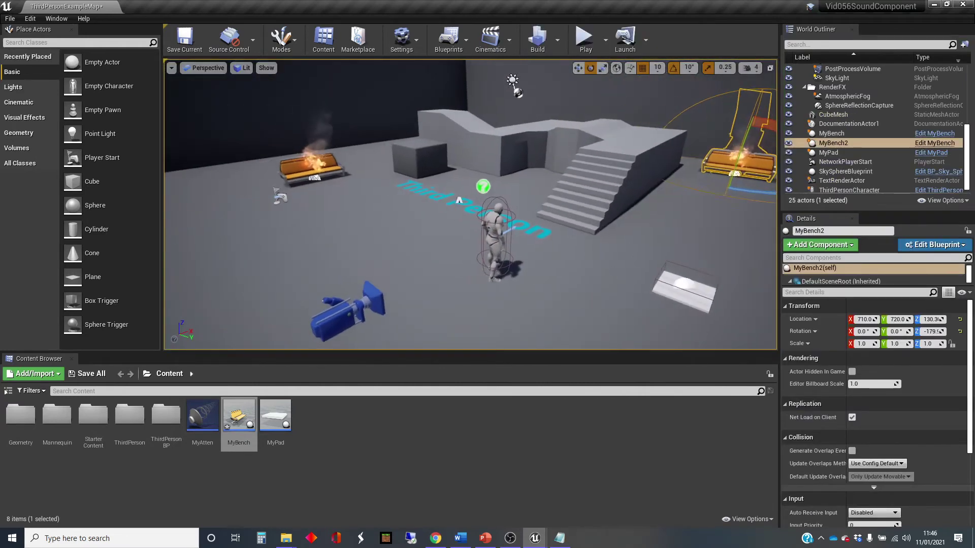
pyautogui.moveTo(452, 256); pyautogui.dragTo(521, 255, button='right')
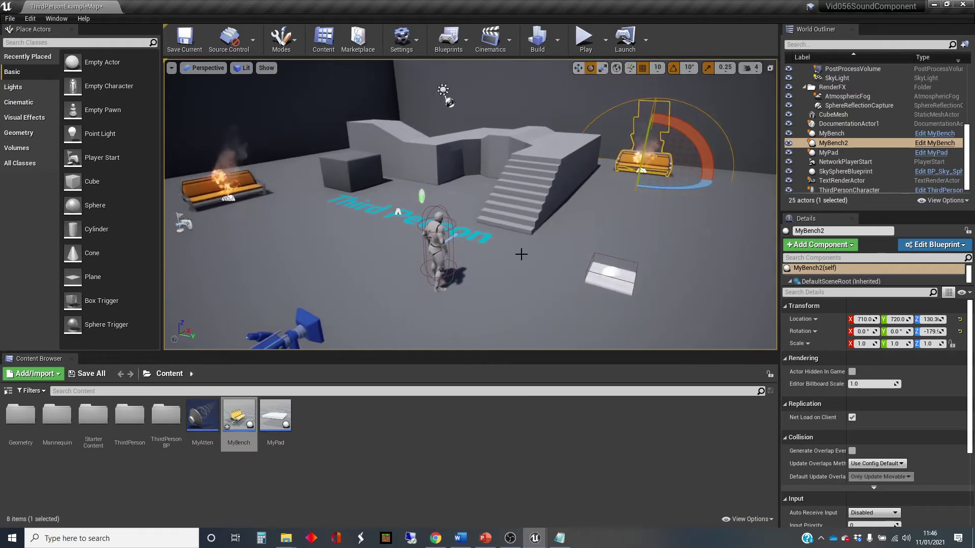
pyautogui.rightClick(528, 319)
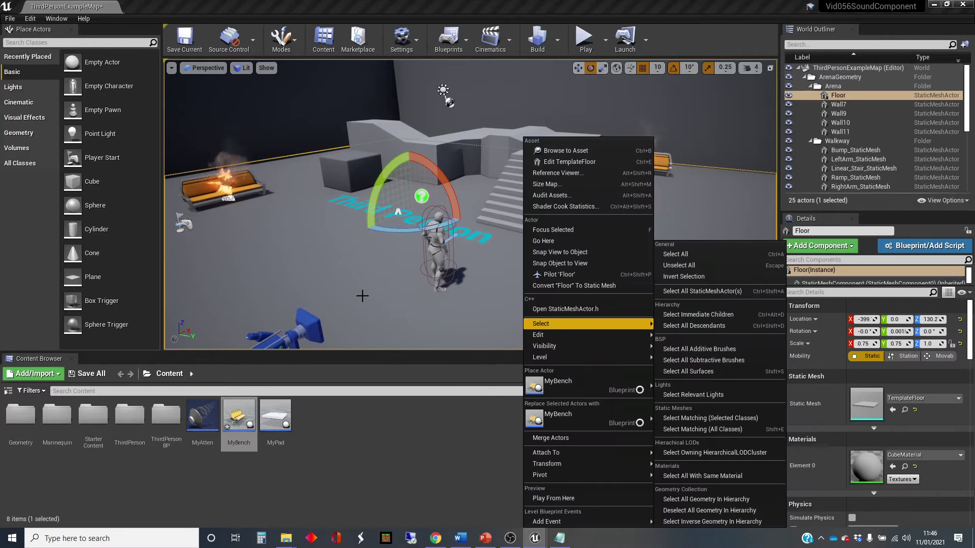
pyautogui.click(393, 293)
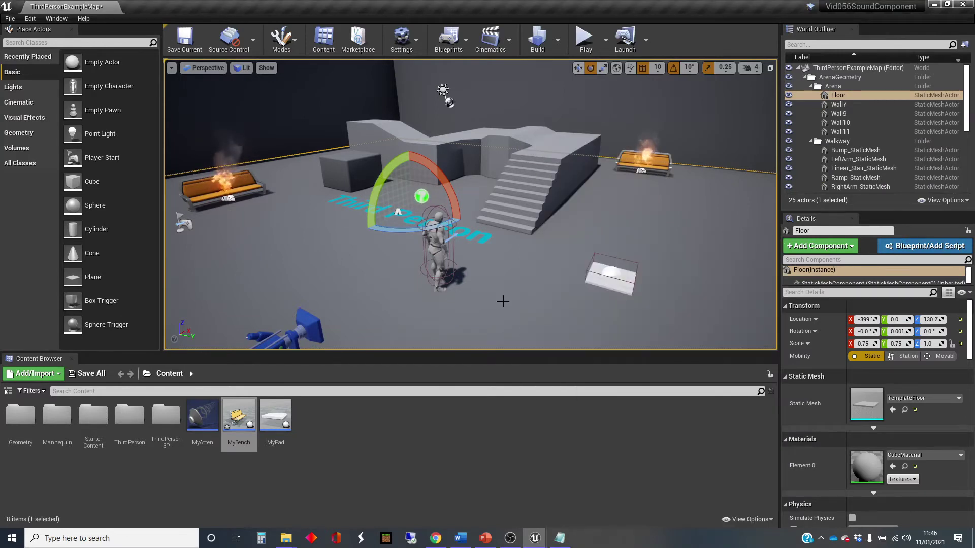
pyautogui.moveTo(503, 301); pyautogui.dragTo(533, 313, button='right')
# Step: Open the MyPad blueprint and add an Audio component under its DefaultSceneRoot, keeping the default name
pyautogui.click(278, 411)
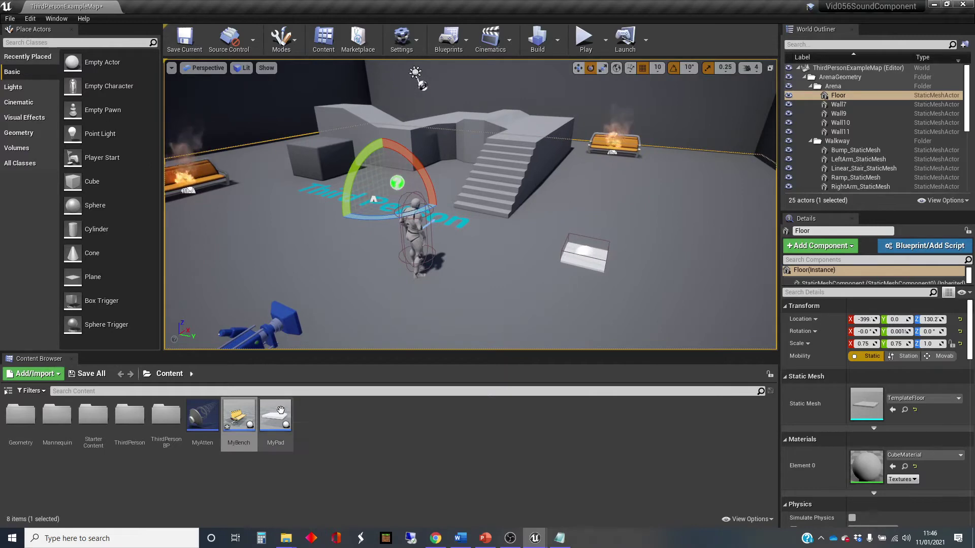
pyautogui.click(596, 259)
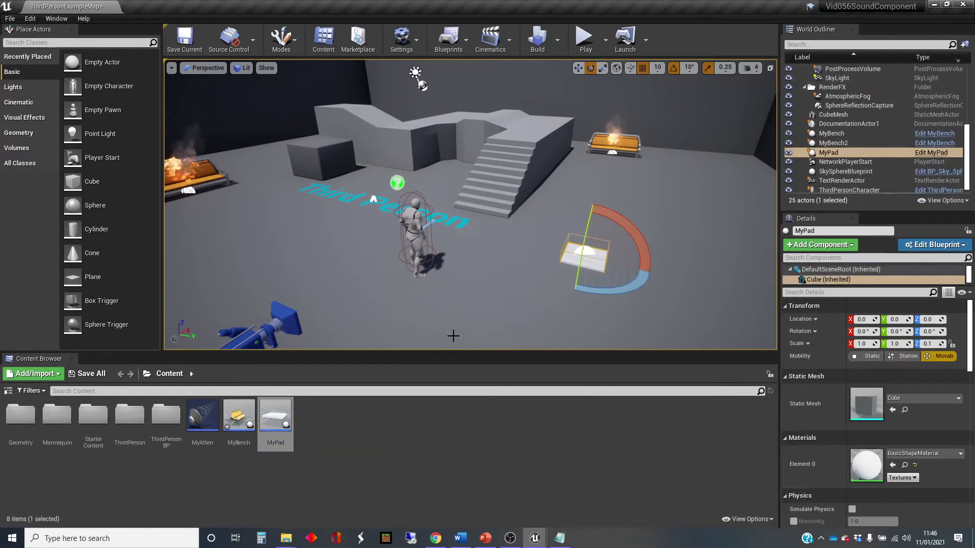
pyautogui.doubleClick(280, 413)
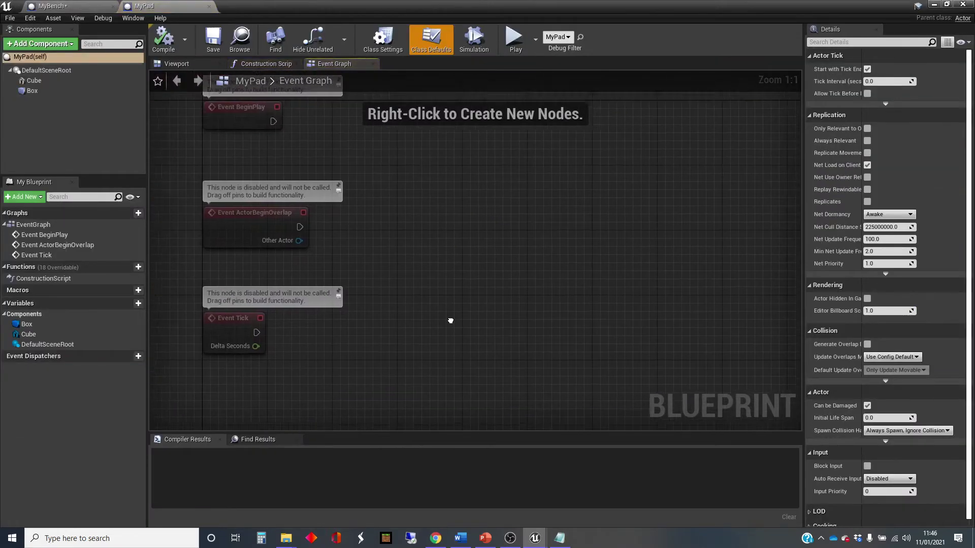
pyautogui.click(71, 73)
pyautogui.click(73, 43)
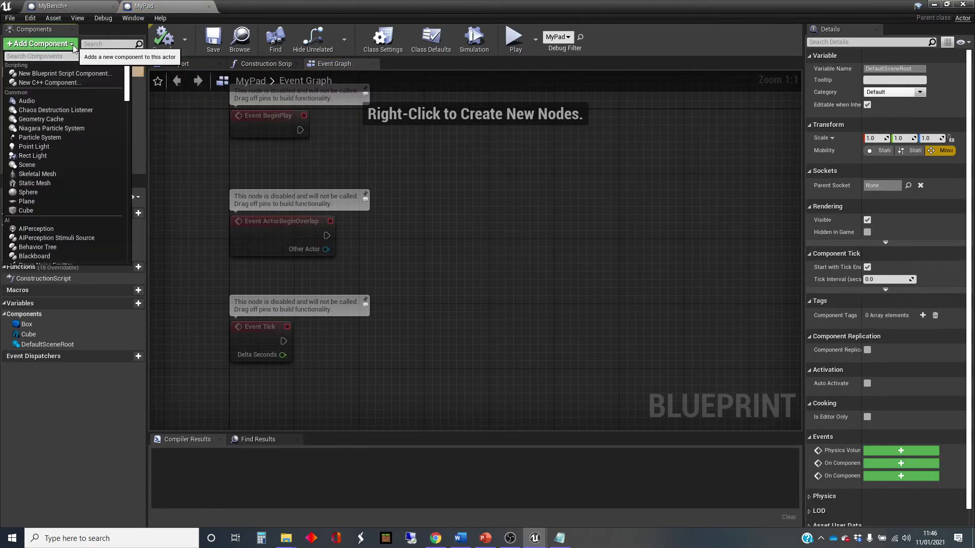
pyautogui.click(48, 102)
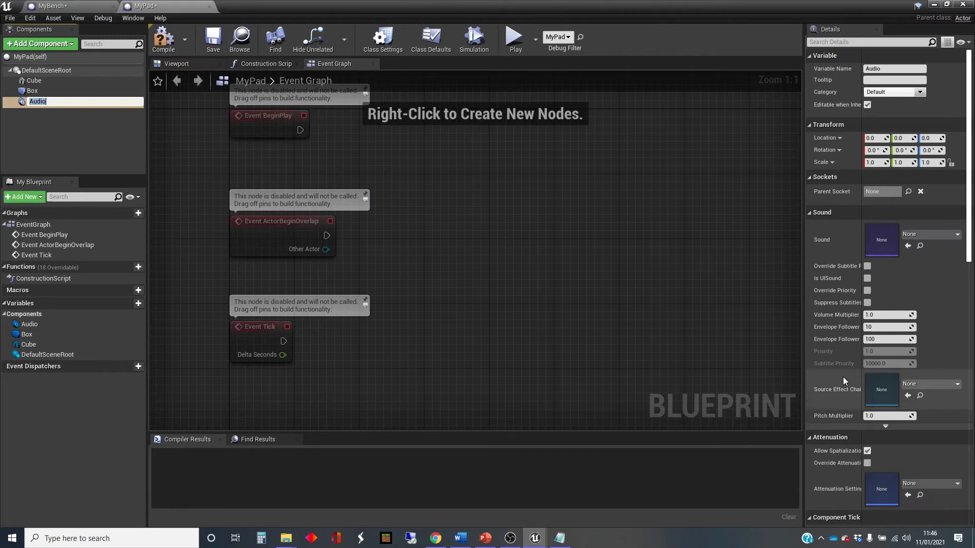
pyautogui.press('Return')
# Step: Assign the Starter_Music01 sound wave as the sound of MyPad's Audio component
pyautogui.click(957, 235)
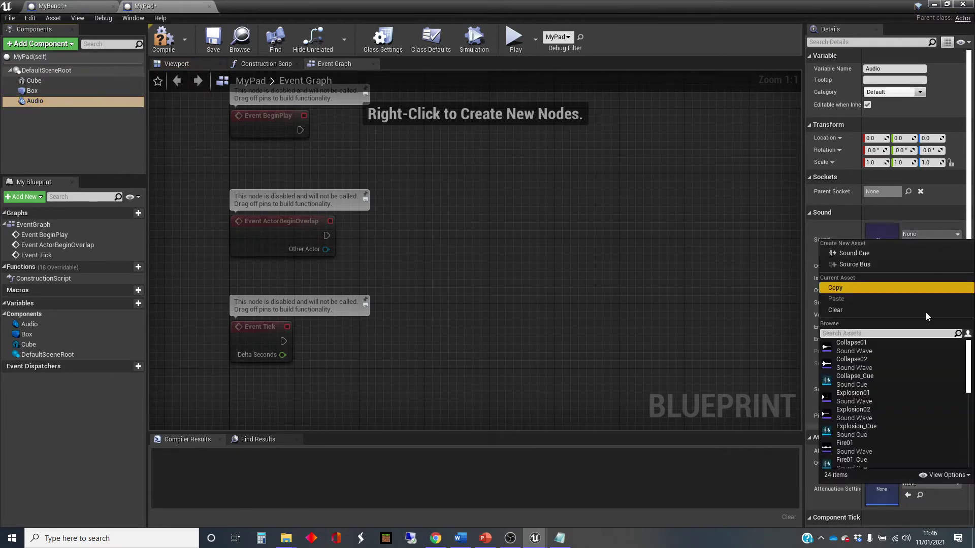
pyautogui.scroll(-5, 889, 421)
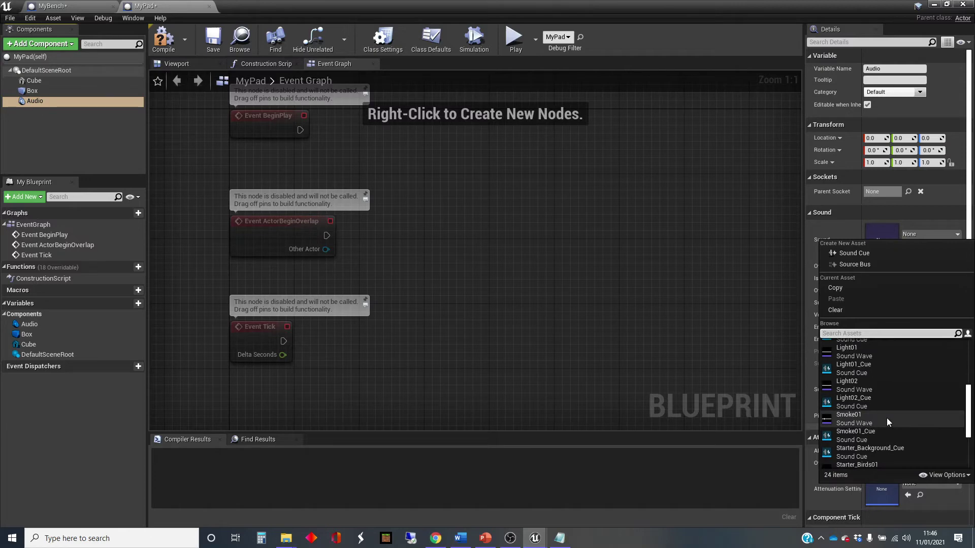
pyautogui.scroll(-1, 887, 421)
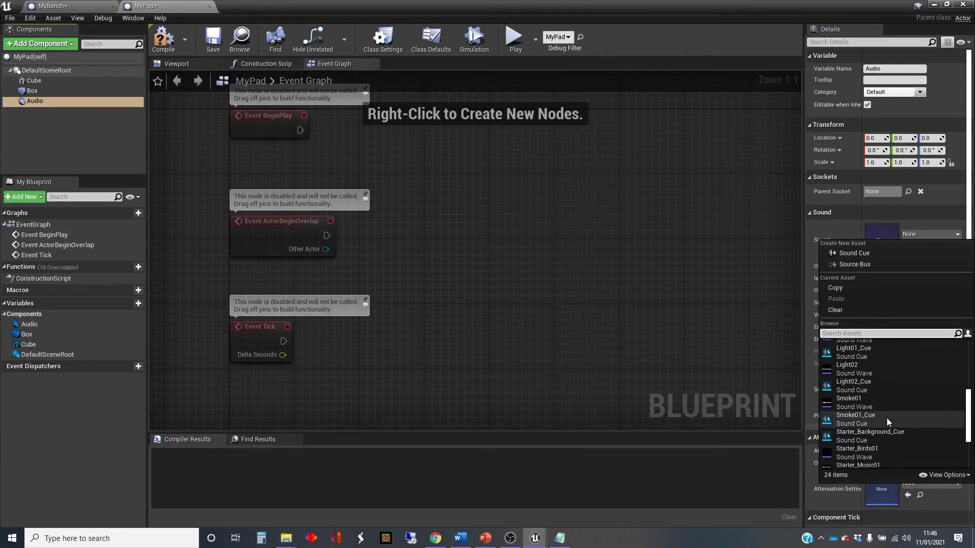
pyautogui.scroll(-2, 886, 419)
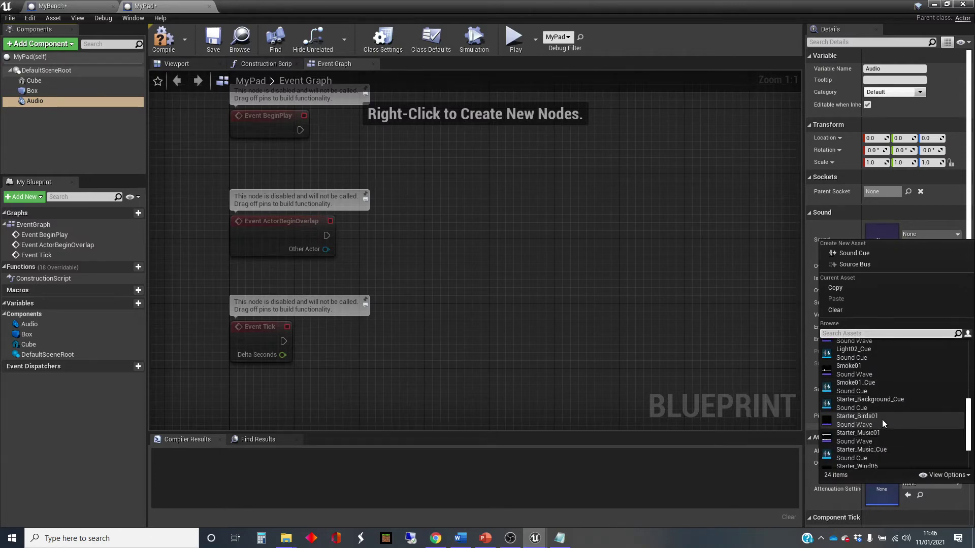
pyautogui.click(882, 432)
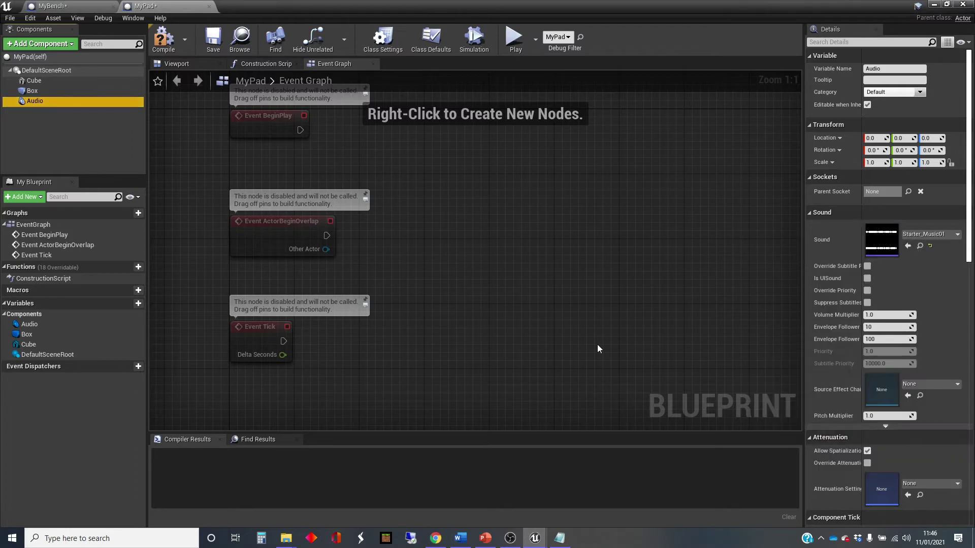
# Step: Set the Audio component's attenuation settings to MyAtten and compile the MyPad blueprint
pyautogui.scroll(-3, 909, 437)
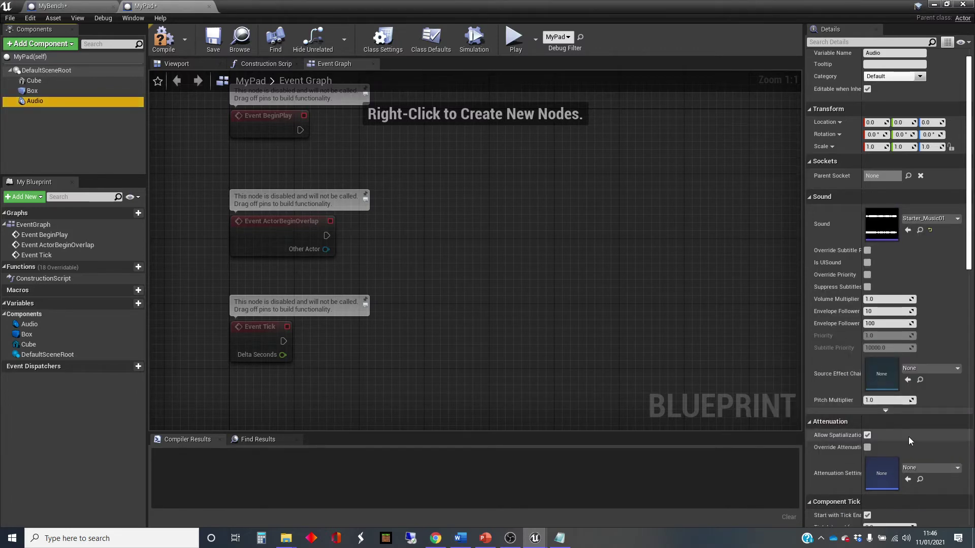
pyautogui.click(958, 436)
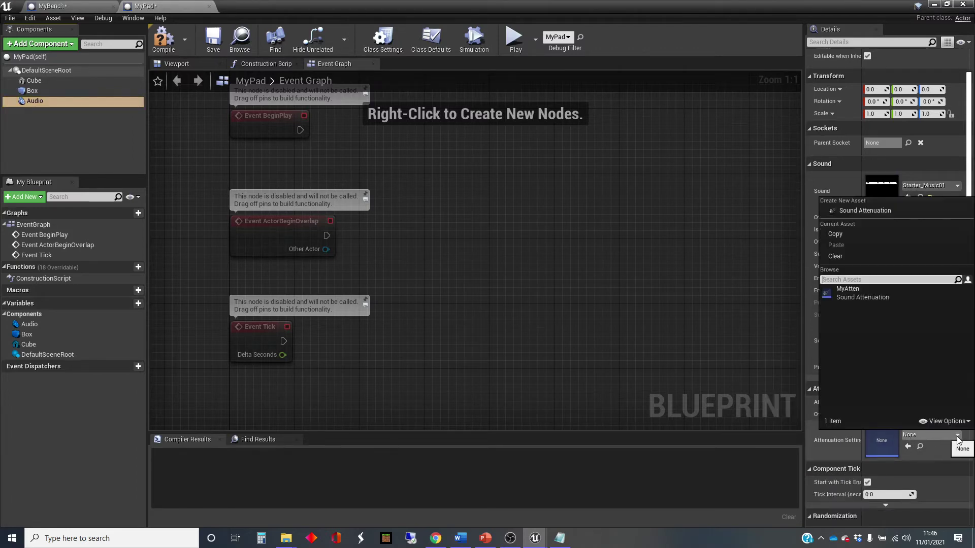
pyautogui.click(846, 290)
pyautogui.moveTo(421, 254); pyautogui.dragTo(447, 267, button='right')
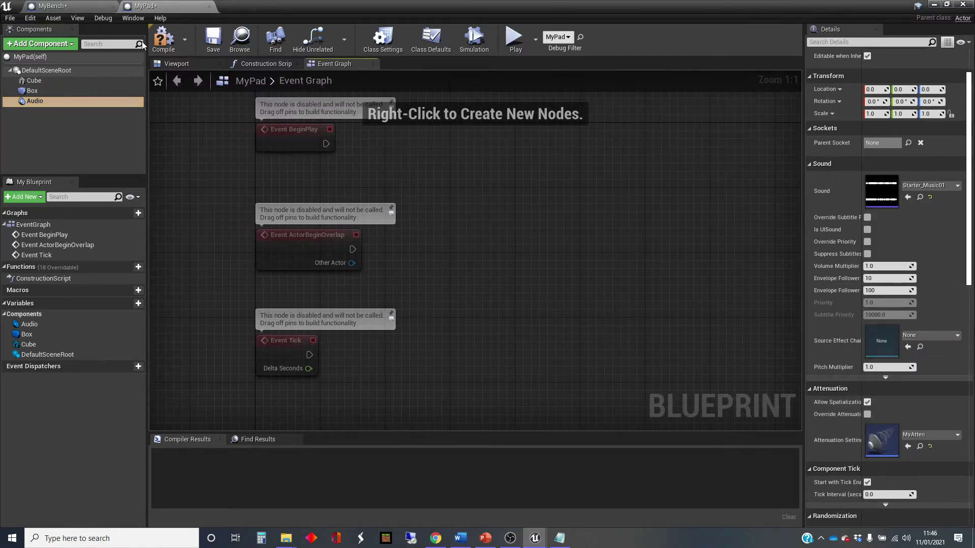
pyautogui.click(163, 40)
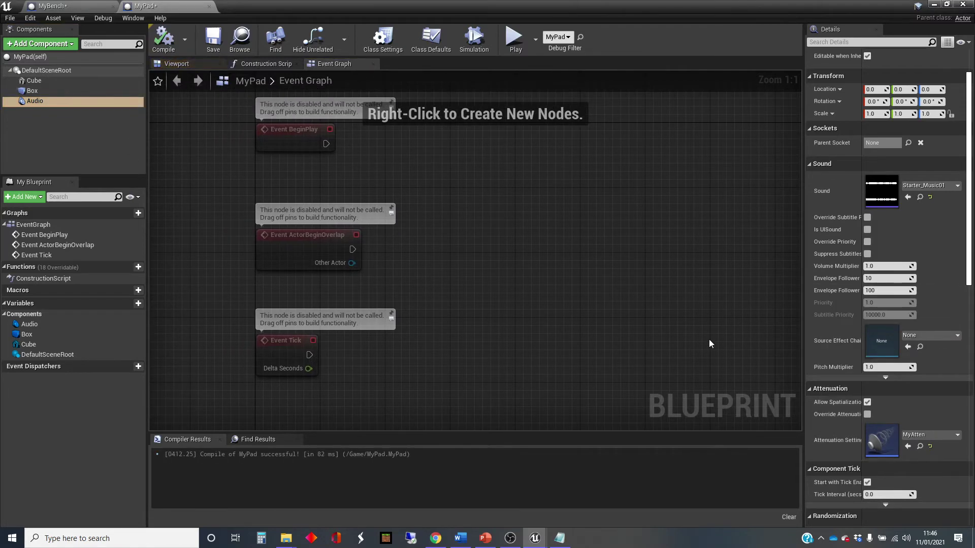
# Step: Turn off Auto Activate for MyPad's Audio component and compile the blueprint
pyautogui.scroll(-10, 945, 355)
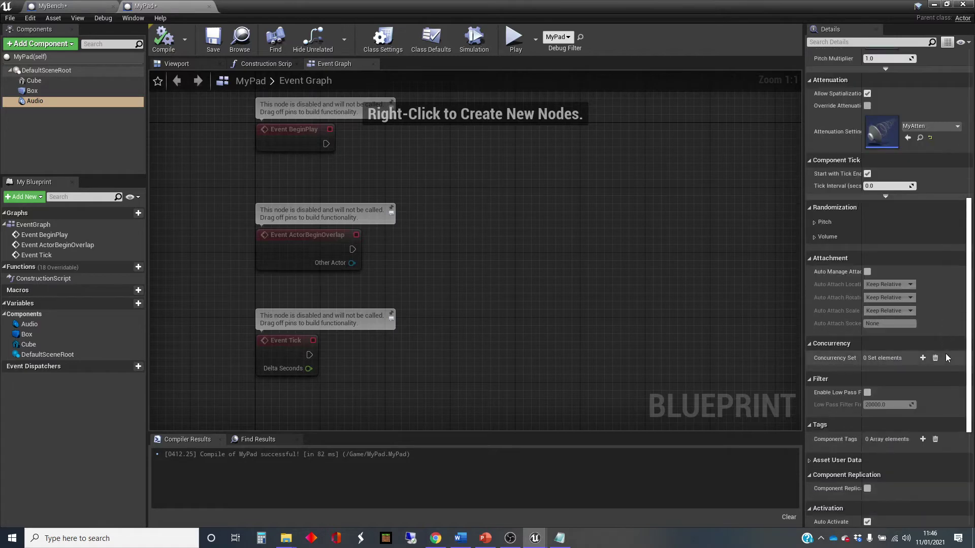
pyautogui.scroll(-5, 946, 353)
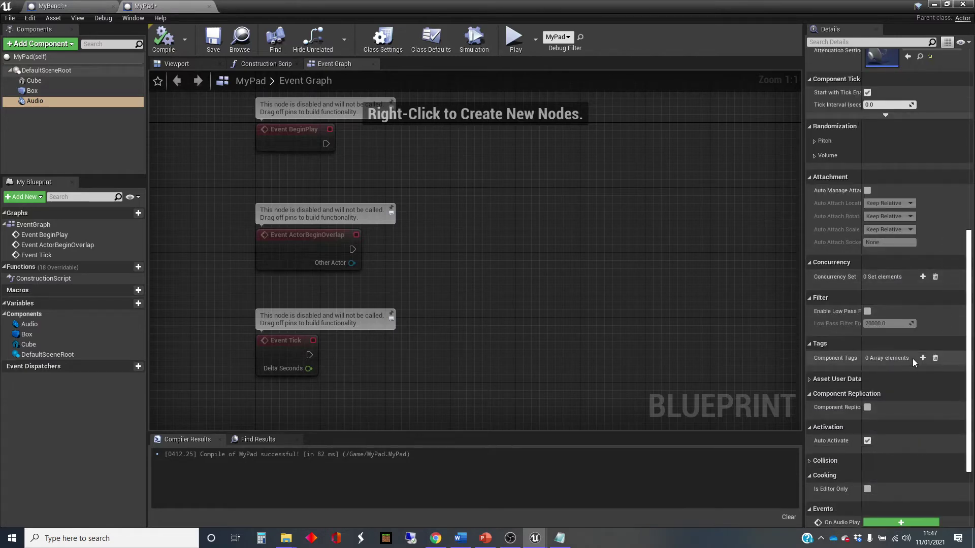
pyautogui.click(867, 441)
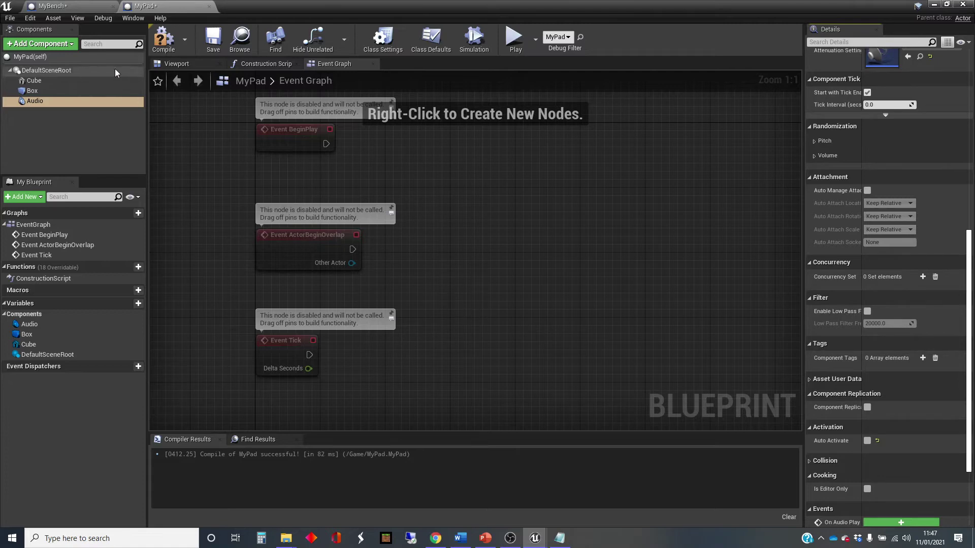
pyautogui.click(163, 45)
# Step: Move the Event Tick node further down the event graph, clearing space below Event ActorBeginOverlap
pyautogui.moveTo(403, 296); pyautogui.dragTo(418, 185, button='right')
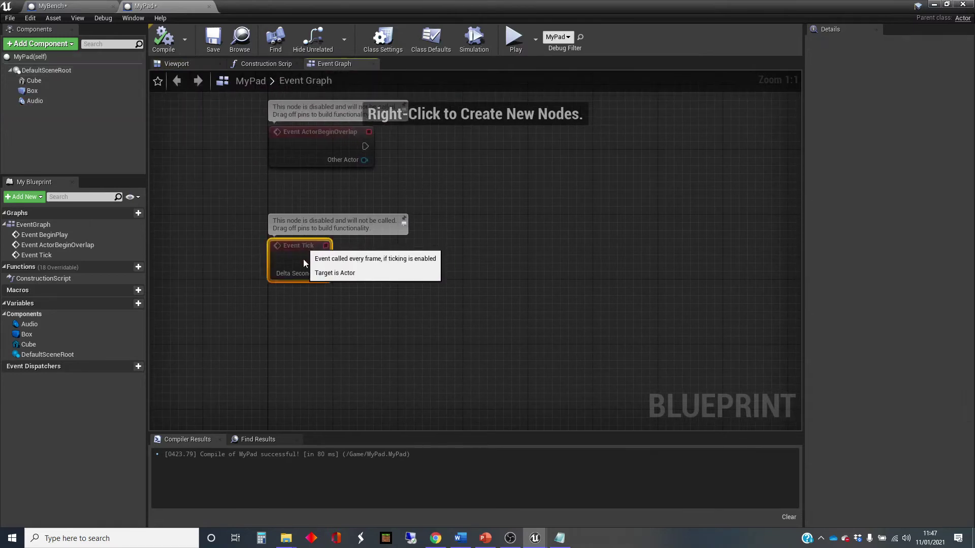
pyautogui.moveTo(303, 259); pyautogui.dragTo(281, 367)
pyautogui.moveTo(347, 232); pyautogui.dragTo(265, 331, button='right')
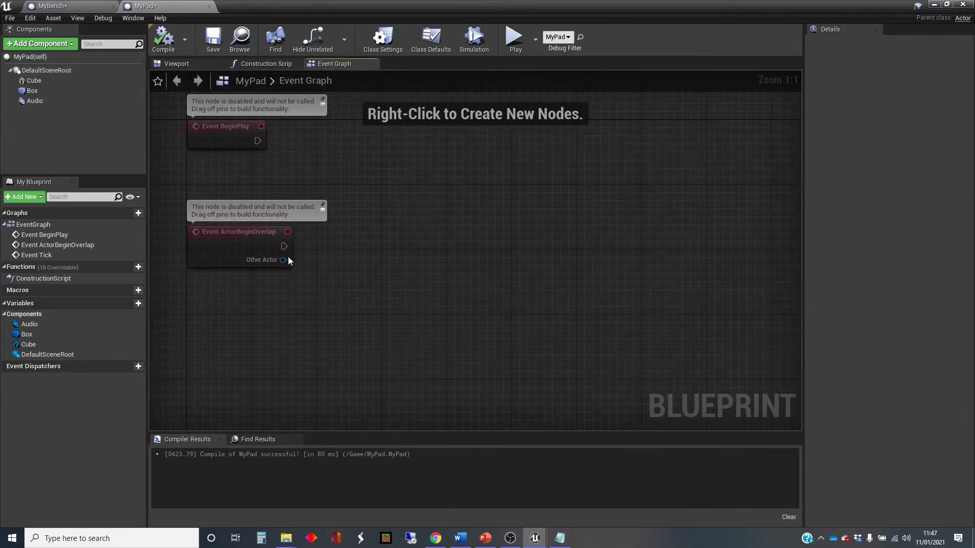
pyautogui.moveTo(282, 246); pyautogui.dragTo(284, 248)
# Step: Add an Audio component reference to the graph with a Play node targeting it, executed from Event ActorBeginOverlap
pyautogui.moveTo(33, 100); pyautogui.dragTo(358, 272)
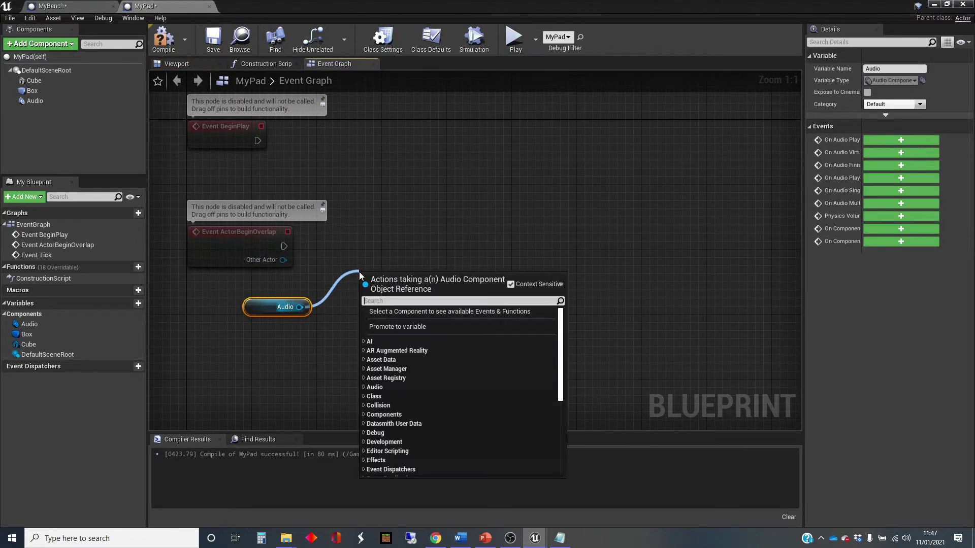
pyautogui.write('play')
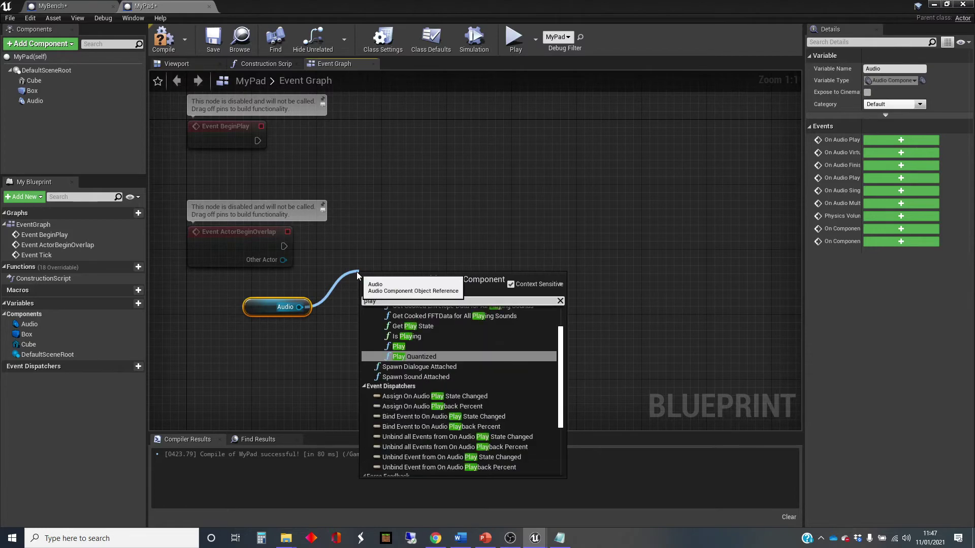
pyautogui.press('Up')
pyautogui.press('Return')
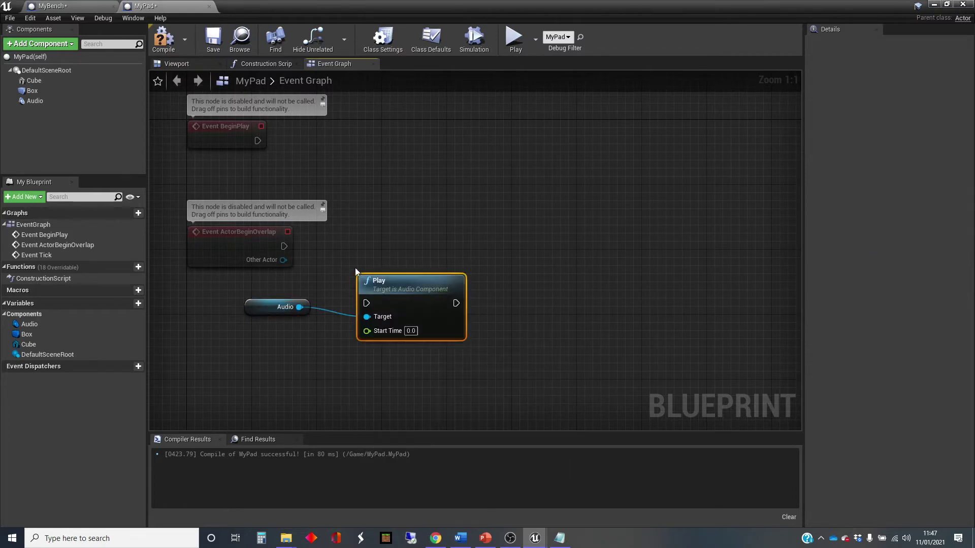
pyautogui.moveTo(369, 276); pyautogui.dragTo(377, 243)
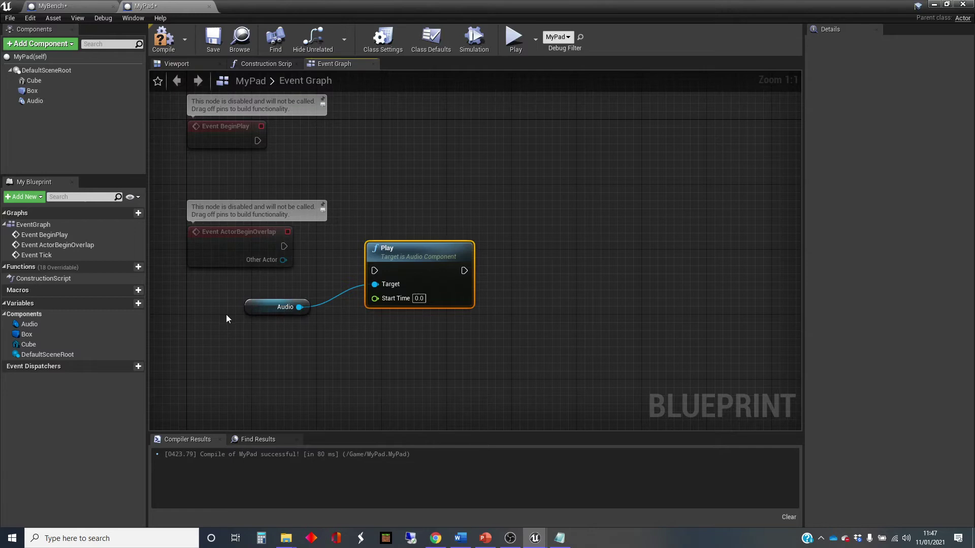
pyautogui.moveTo(284, 246); pyautogui.dragTo(376, 272)
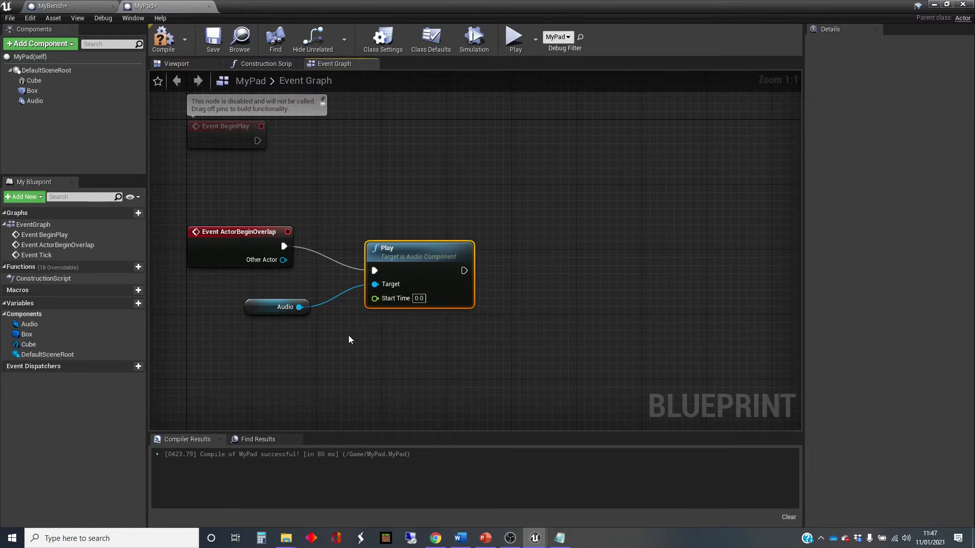
# Step: Add an Event ActorEndOverlap node below the Audio reference in the event graph
pyautogui.click(263, 308)
pyautogui.moveTo(333, 356); pyautogui.dragTo(393, 288, button='right')
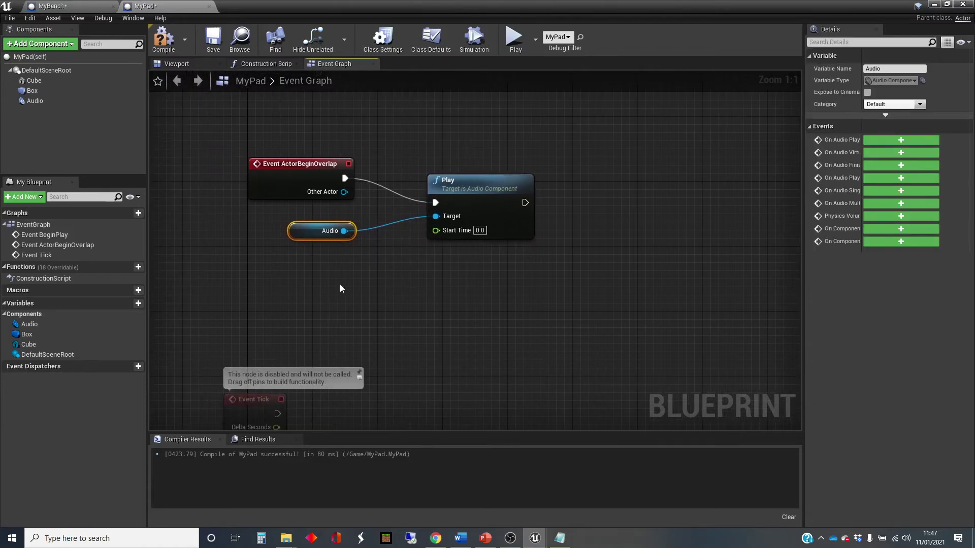
pyautogui.rightClick(252, 282)
pyautogui.write('event ')
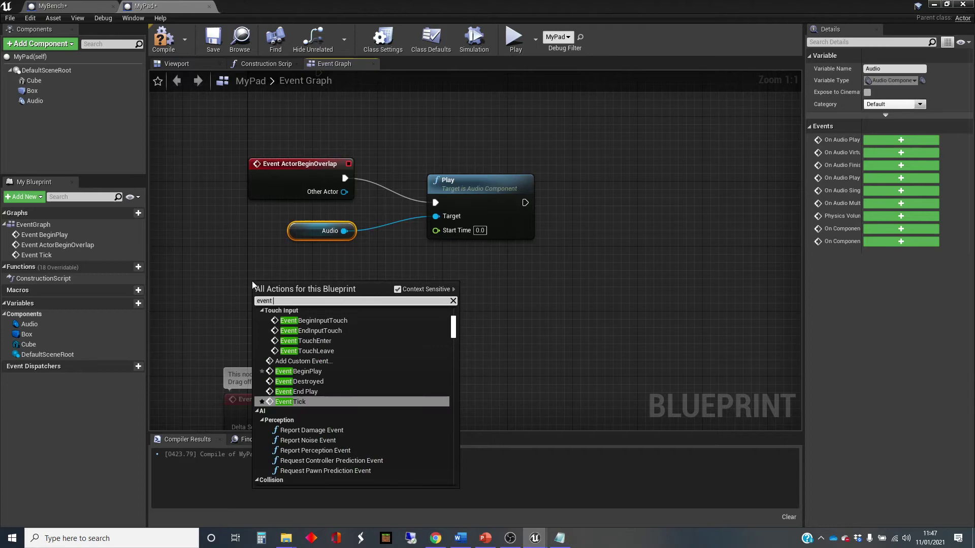
pyautogui.write('actor end')
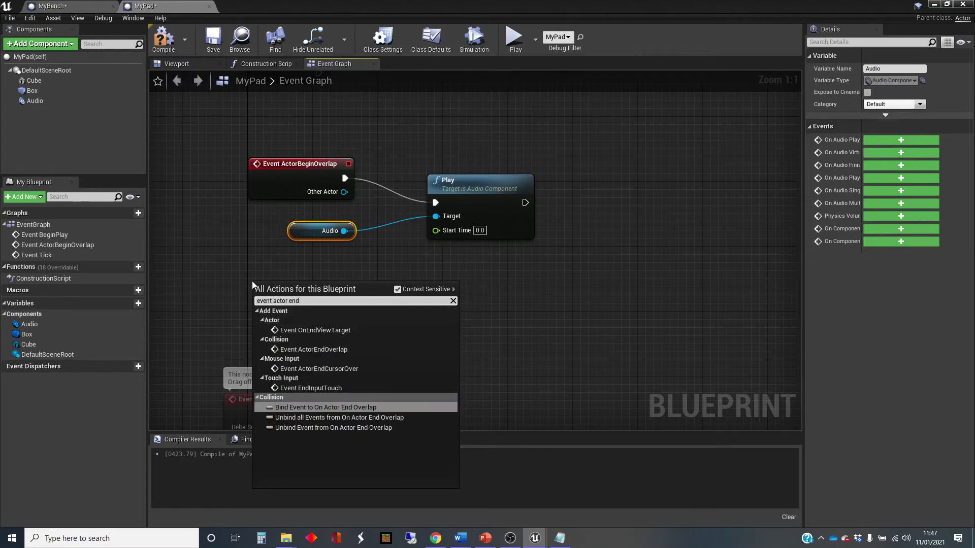
pyautogui.press('Up')
pyautogui.press('Up')
pyautogui.press('Up')
pyautogui.press('Up')
pyautogui.press('Up')
pyautogui.press('Up')
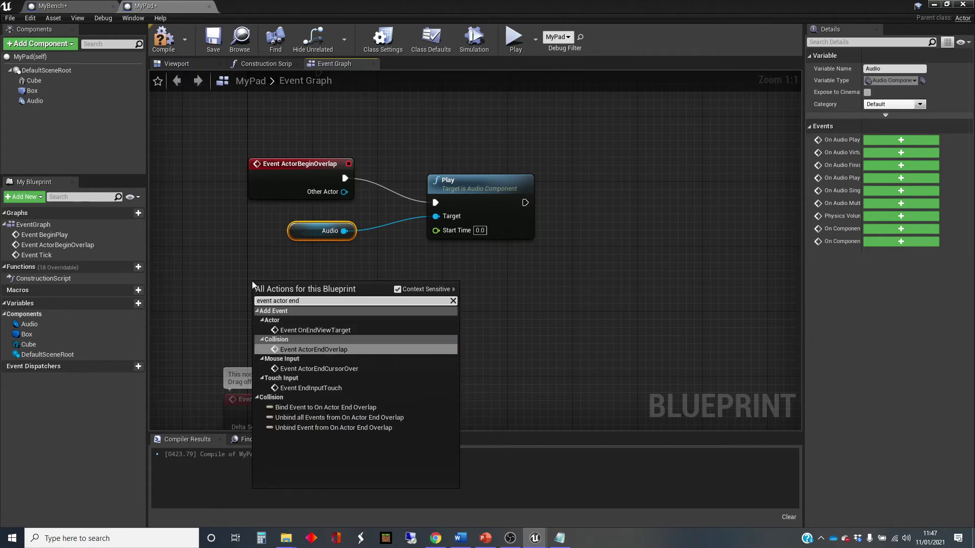
pyautogui.press('Return')
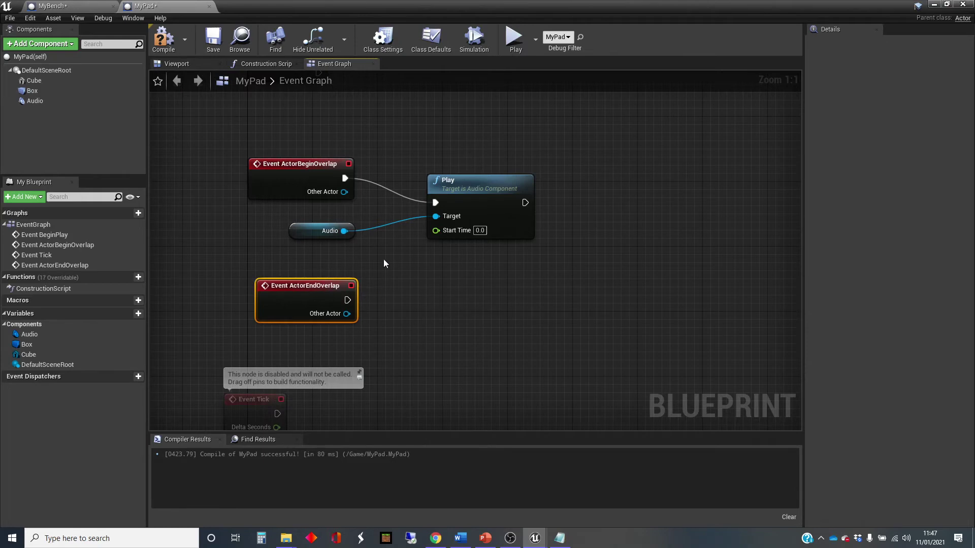
# Step: Add a Stop node targeting the Audio reference, executed from Event ActorEndOverlap, and compile the blueprint
pyautogui.moveTo(344, 232); pyautogui.dragTo(489, 301)
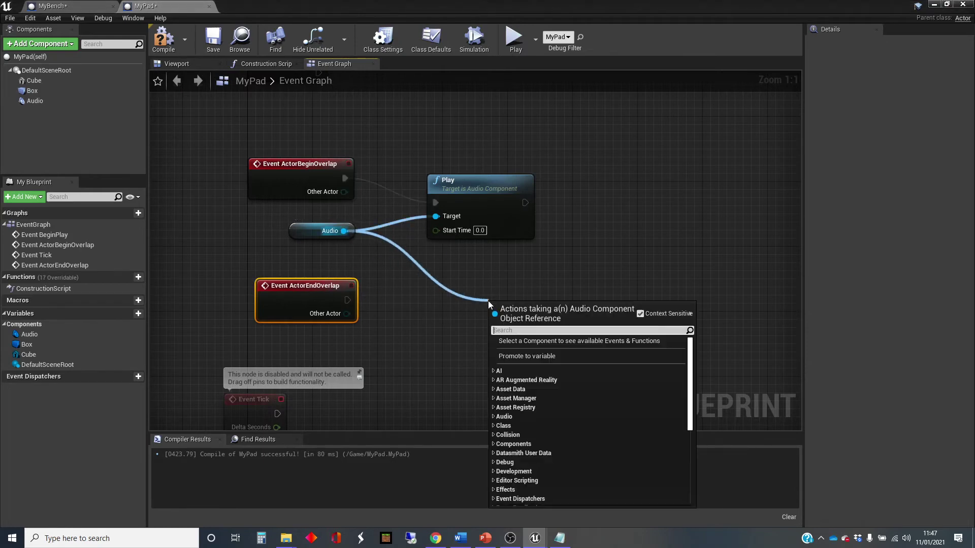
pyautogui.write('stop')
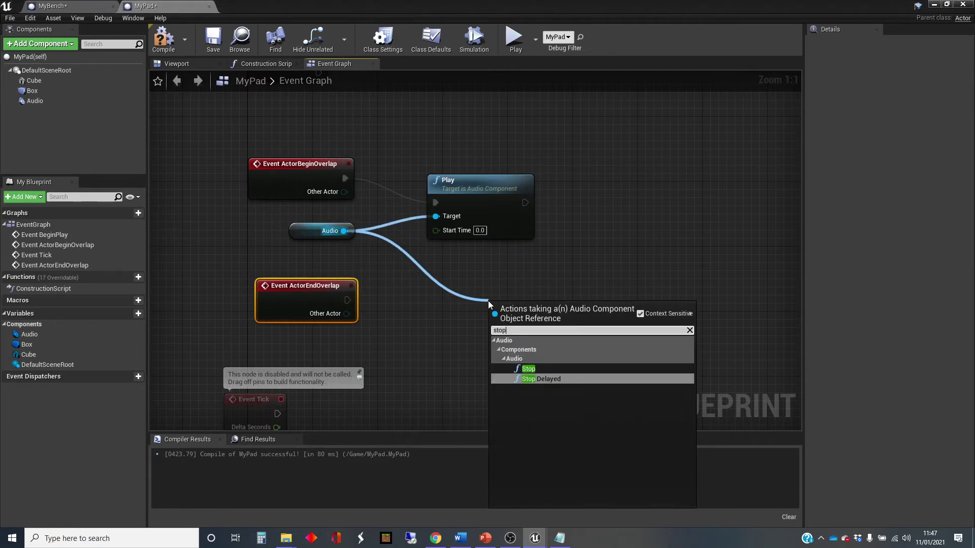
pyautogui.press('Up')
pyautogui.press('Return')
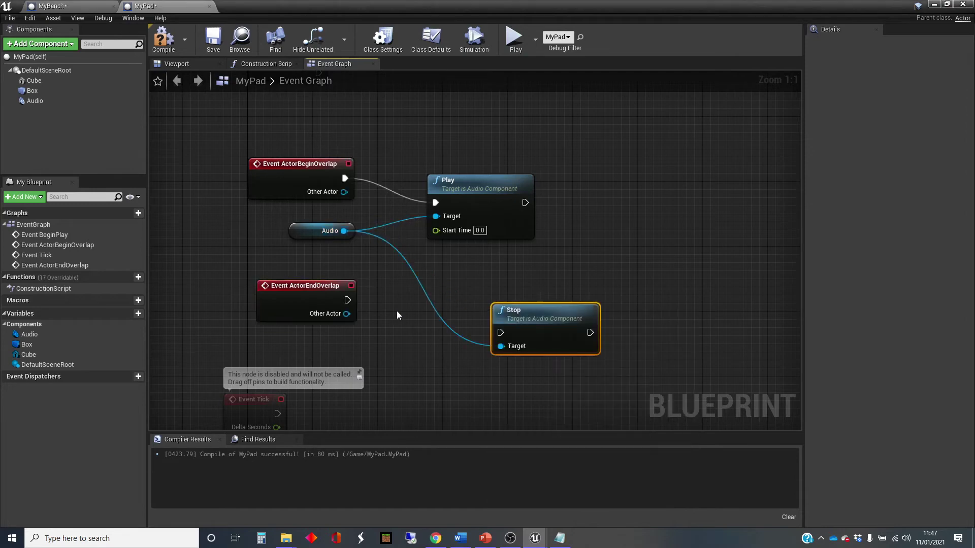
pyautogui.moveTo(347, 300); pyautogui.dragTo(502, 340)
pyautogui.moveTo(584, 311); pyautogui.dragTo(527, 286)
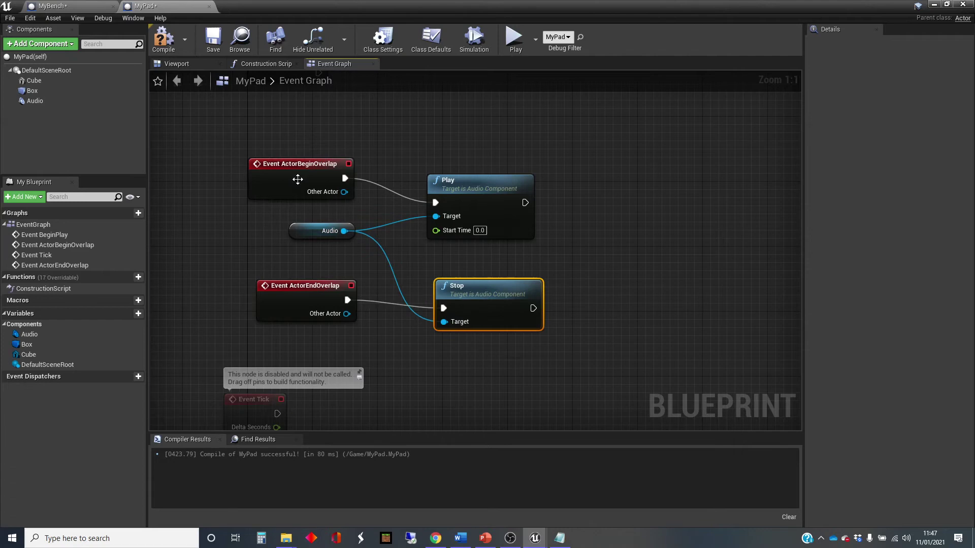
pyautogui.click(167, 54)
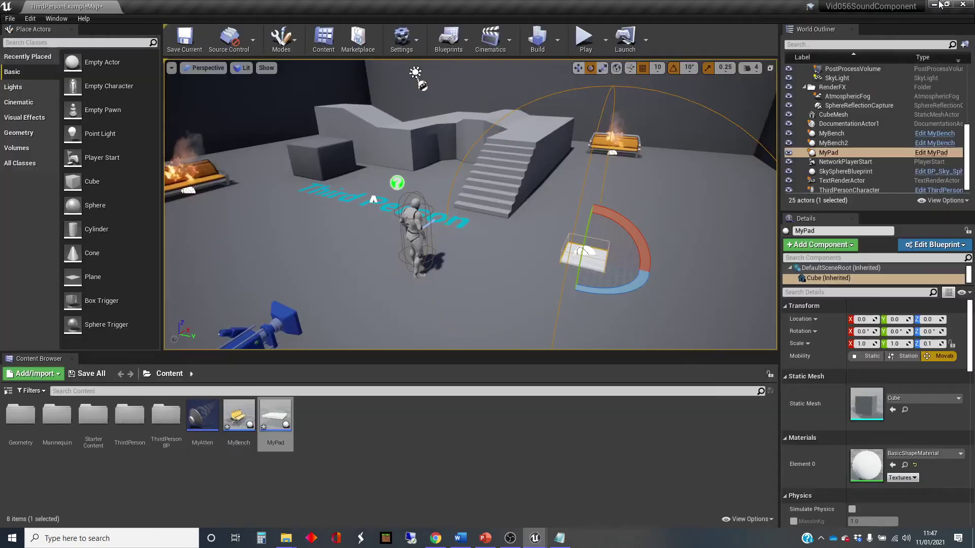
# Step: Play the level from the main editor, run the character onto and off the pad to test its music, and stop playing
pyautogui.click(933, 5)
pyautogui.click(581, 39)
pyautogui.press('w')
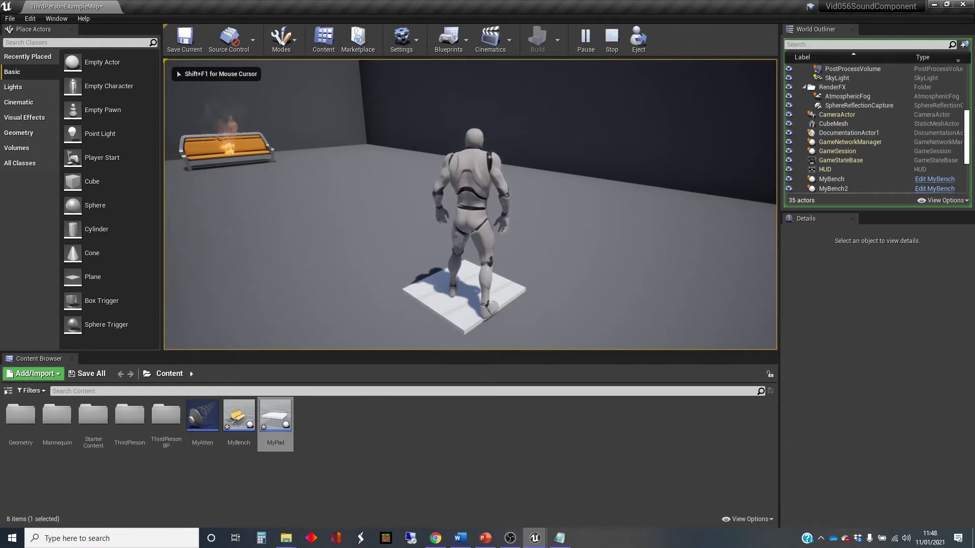
pyautogui.press('s')
pyautogui.press('w')
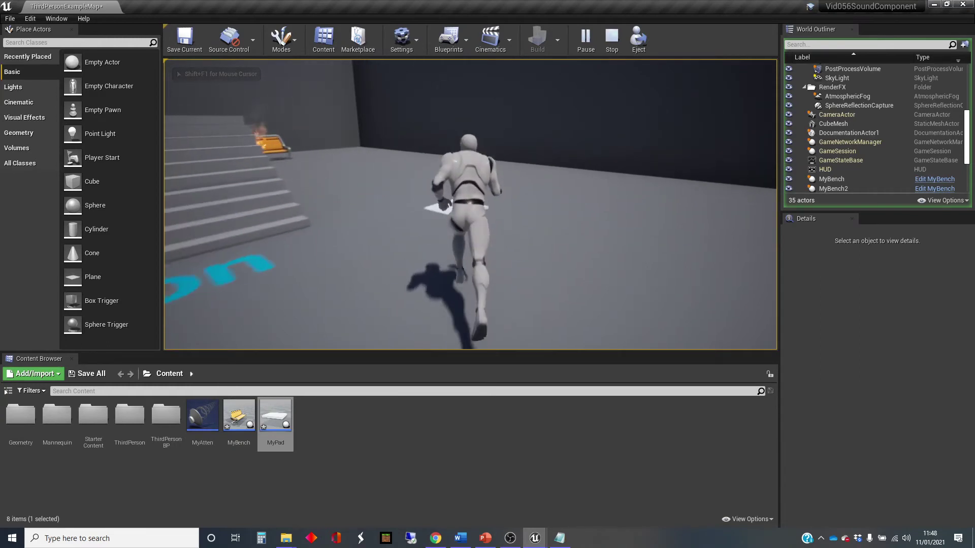
pyautogui.press('s')
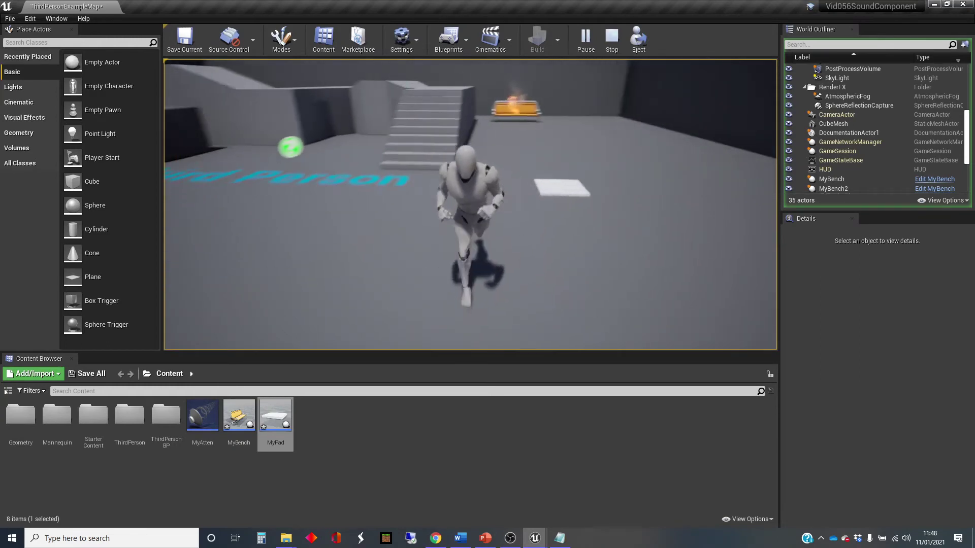
pyautogui.press('w')
pyautogui.press('Escape')
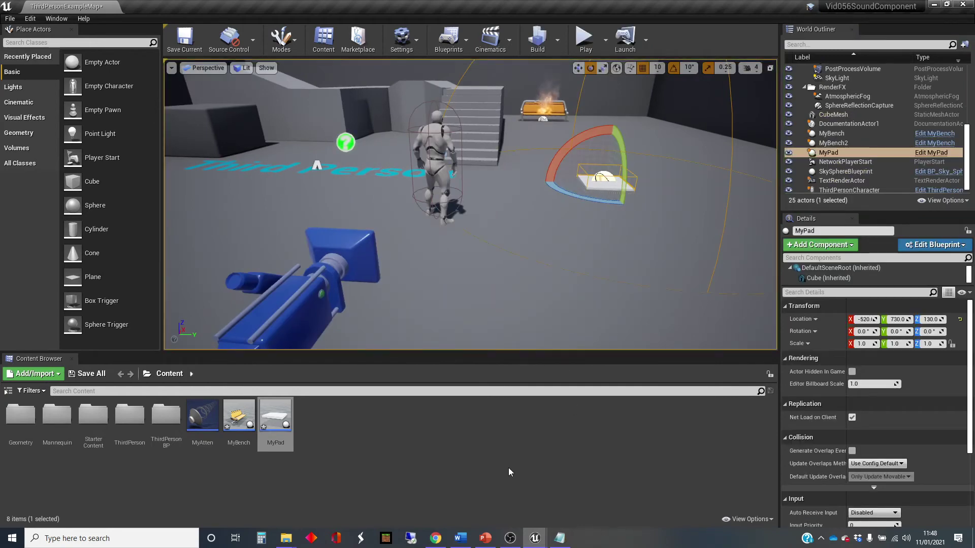
# Step: Return to the MyPad graph, disconnect Event ActorEndOverlap from Stop, and spread the event, Play and Stop nodes apart
pyautogui.moveTo(534, 538)
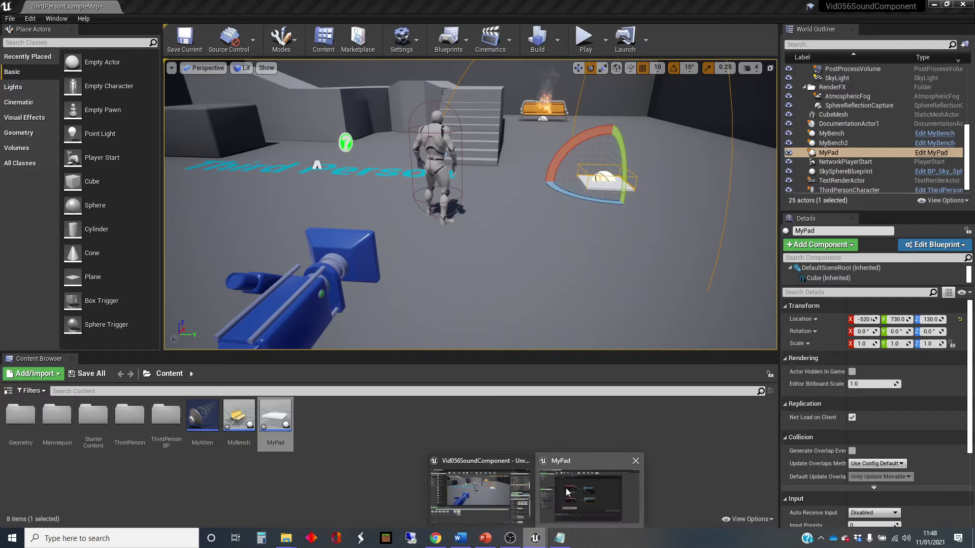
pyautogui.click(589, 490)
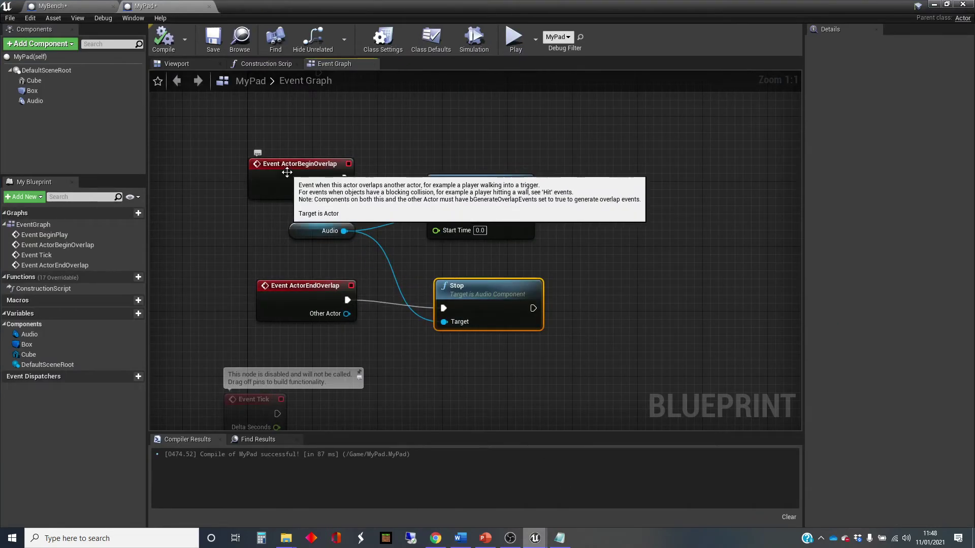
pyautogui.moveTo(288, 171); pyautogui.dragTo(253, 148)
pyautogui.moveTo(305, 292); pyautogui.dragTo(240, 309)
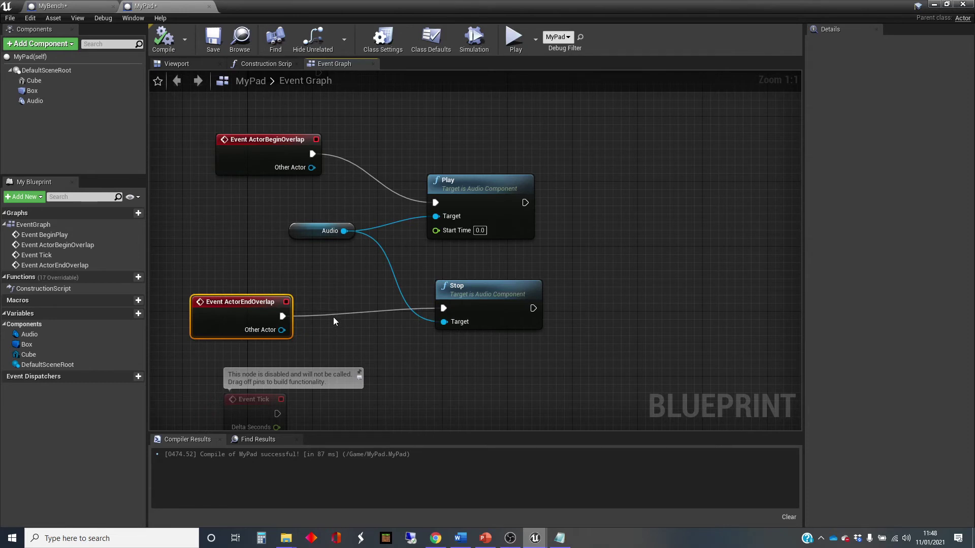
pyautogui.keyDown('alt'); pyautogui.click(331, 314); pyautogui.keyUp('alt')
pyautogui.moveTo(485, 185); pyautogui.dragTo(650, 169)
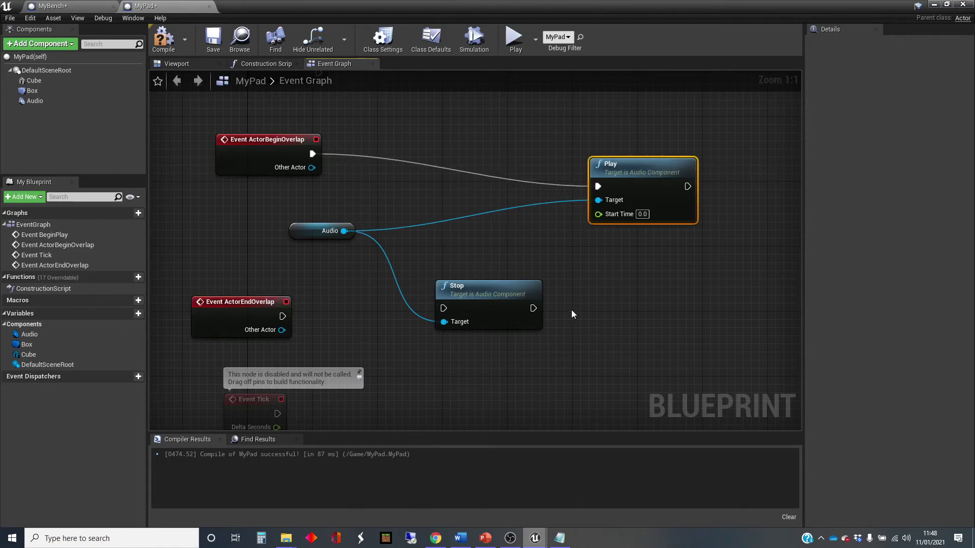
pyautogui.moveTo(486, 291); pyautogui.dragTo(655, 274)
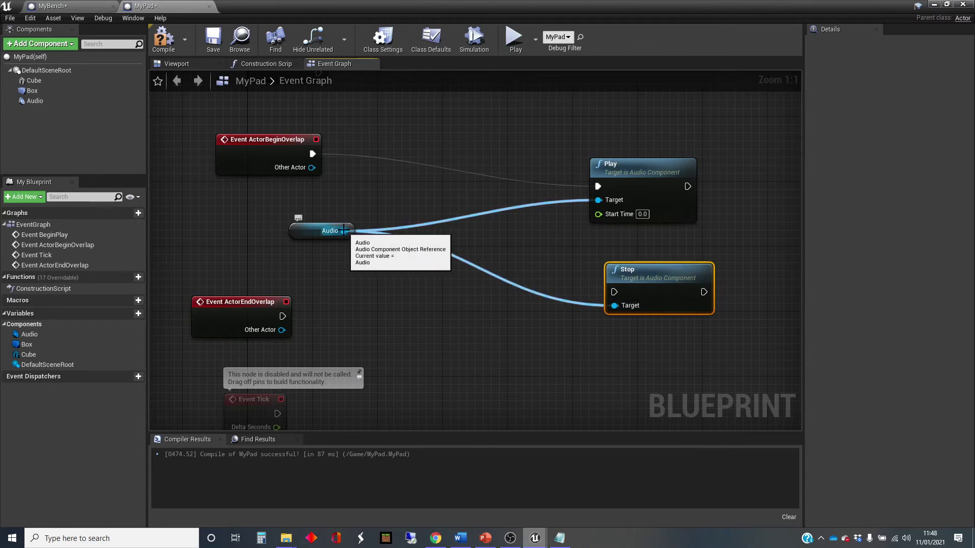
# Step: Add an Is Playing node targeting the Audio reference and arrange both nodes beneath Event ActorBeginOverlap
pyautogui.moveTo(344, 231); pyautogui.dragTo(409, 178)
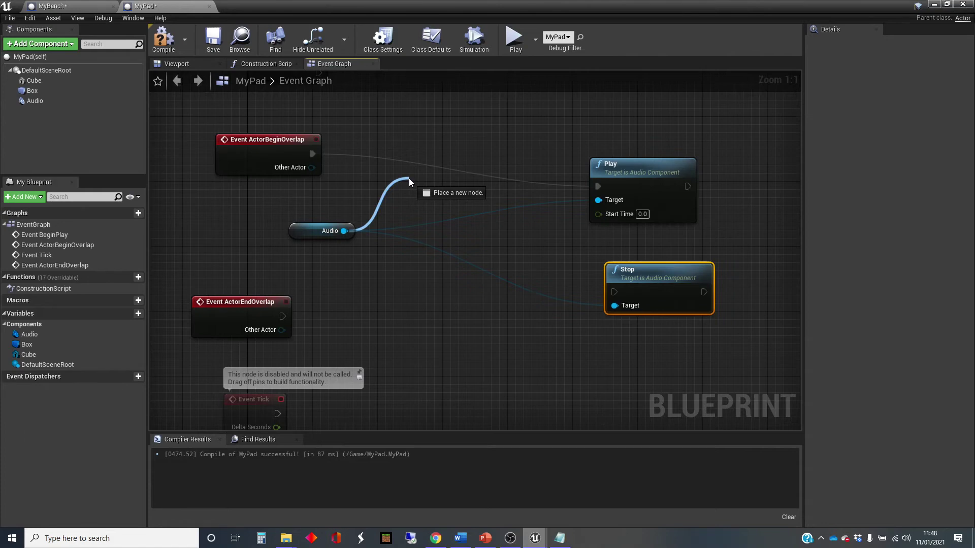
pyautogui.moveTo(409, 178); pyautogui.dragTo(409, 179)
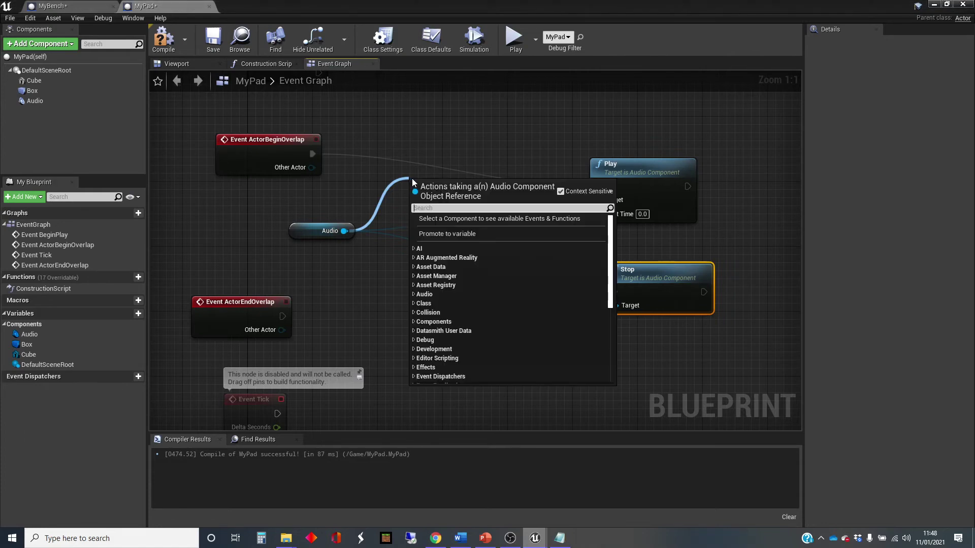
pyautogui.write('is p')
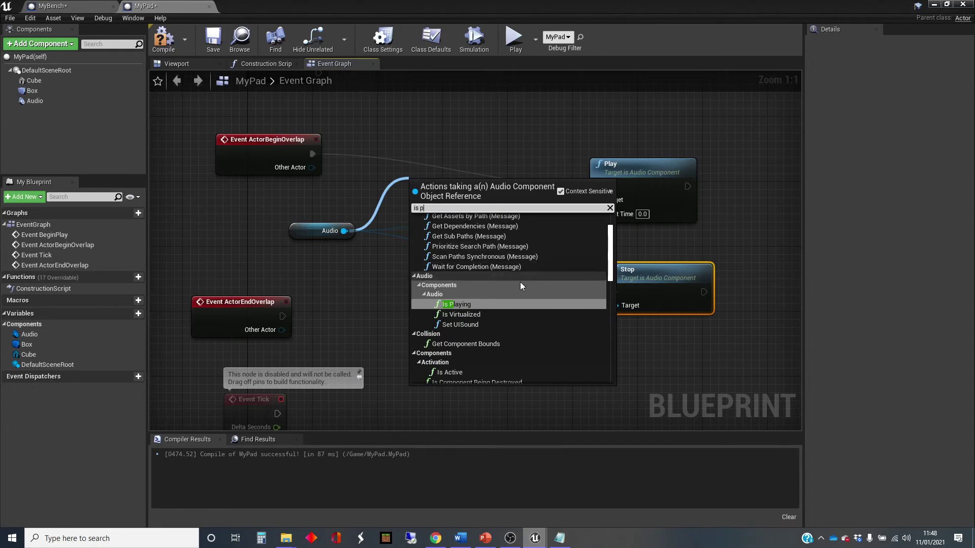
pyautogui.click(503, 304)
pyautogui.moveTo(433, 192); pyautogui.dragTo(392, 190)
pyautogui.moveTo(349, 232); pyautogui.dragTo(277, 240)
pyautogui.moveTo(417, 198); pyautogui.dragTo(368, 206)
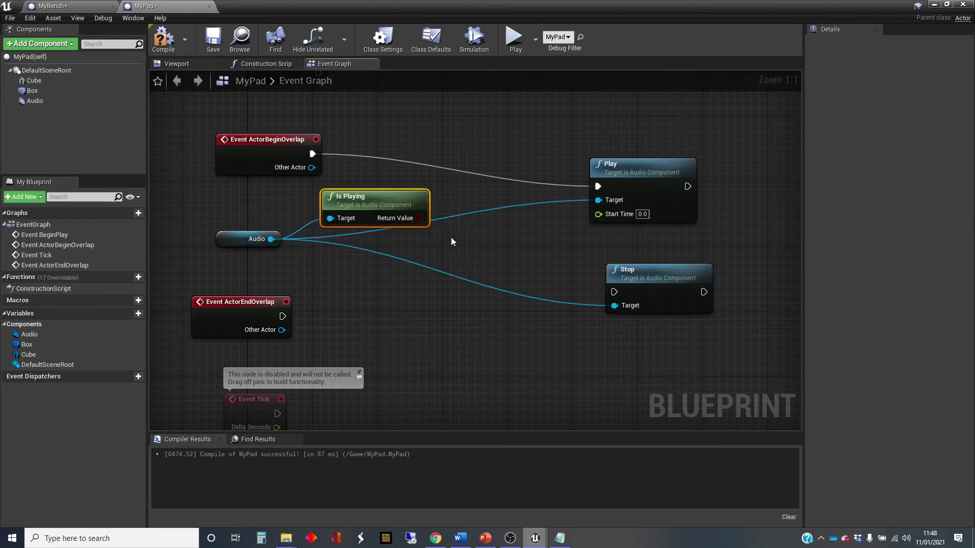
# Step: Add a Branch node conditioned on the Is Playing return value, executed from Event ActorBeginOverlap, and place it beside that event
pyautogui.moveTo(451, 241); pyautogui.dragTo(442, 262, button='right')
pyautogui.moveTo(409, 238); pyautogui.dragTo(442, 174)
pyautogui.write('branch')
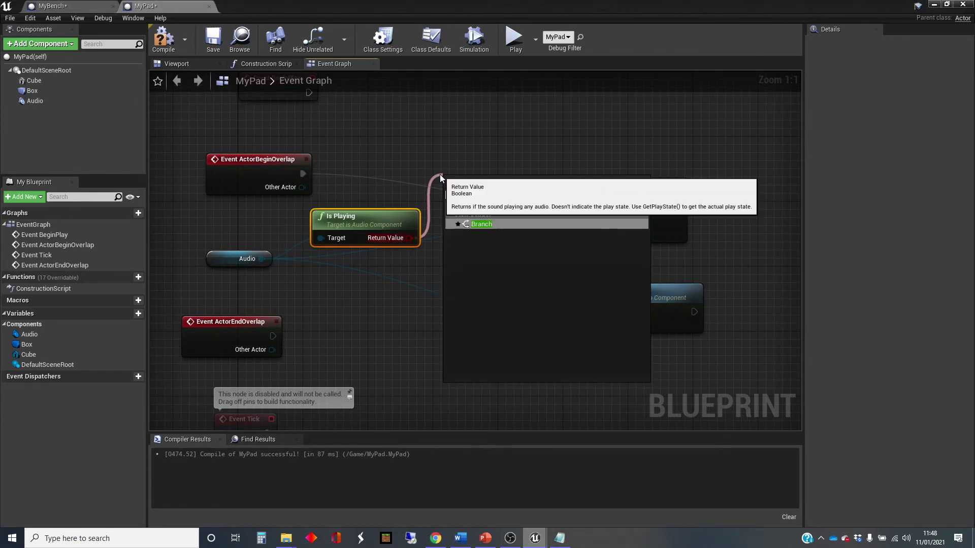
pyautogui.press('Return')
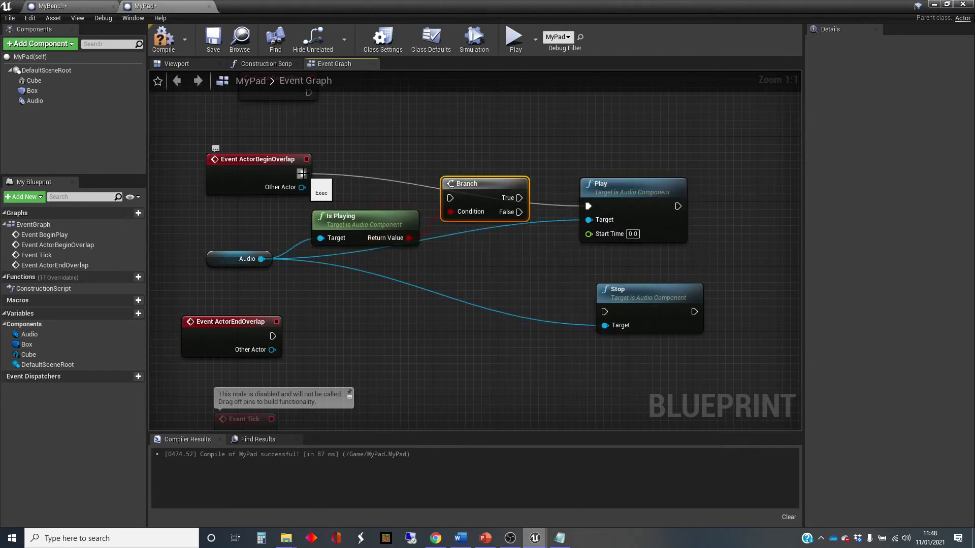
pyautogui.moveTo(301, 173); pyautogui.dragTo(461, 162)
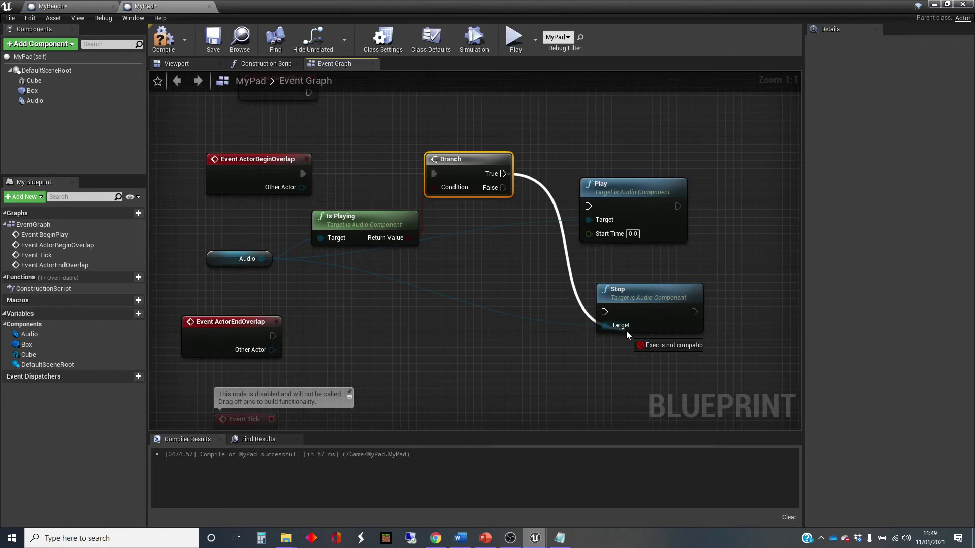
# Step: Connect the Branch's True output to Stop and its False output to Play, and compile the MyPad blueprint
pyautogui.moveTo(626, 331); pyautogui.dragTo(605, 312)
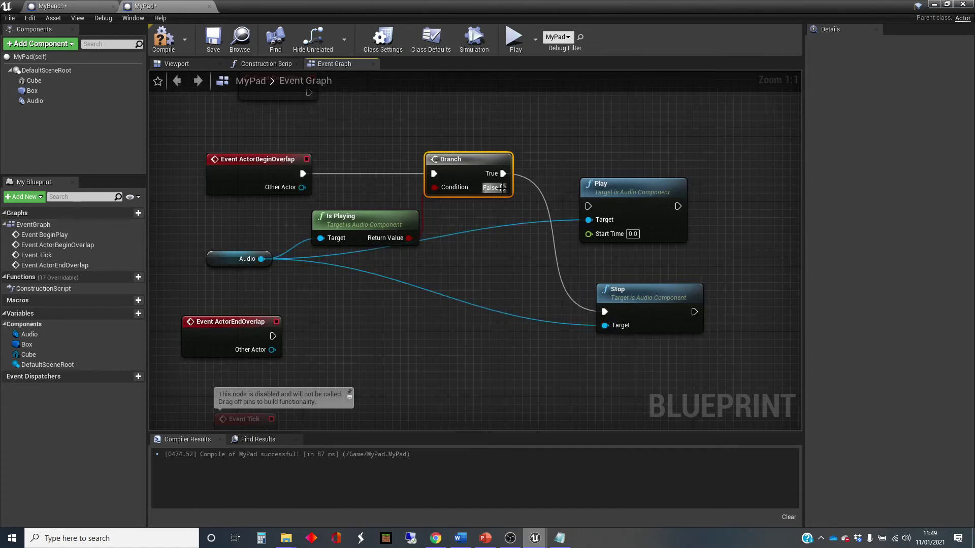
pyautogui.moveTo(502, 188); pyautogui.dragTo(588, 206)
pyautogui.click(164, 39)
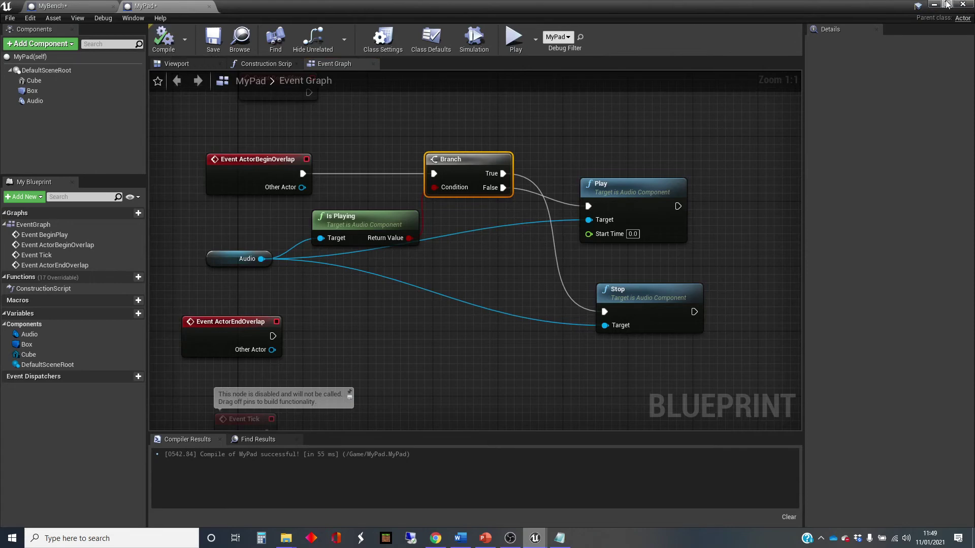
# Step: Play the level from the main editor, run the character over the pad repeatedly to test the music toggle, and stop playing
pyautogui.click(935, 5)
pyautogui.click(587, 40)
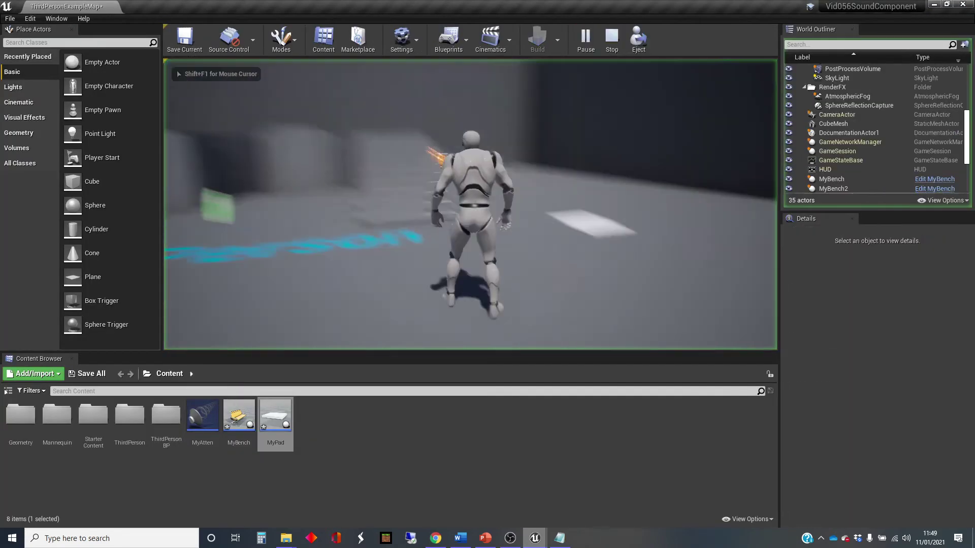
pyautogui.press('w')
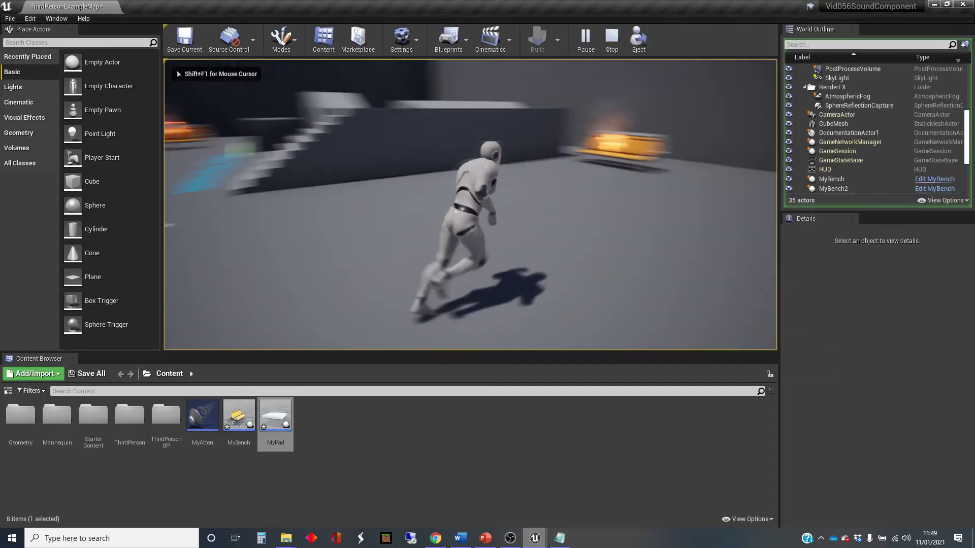
pyautogui.press('w')
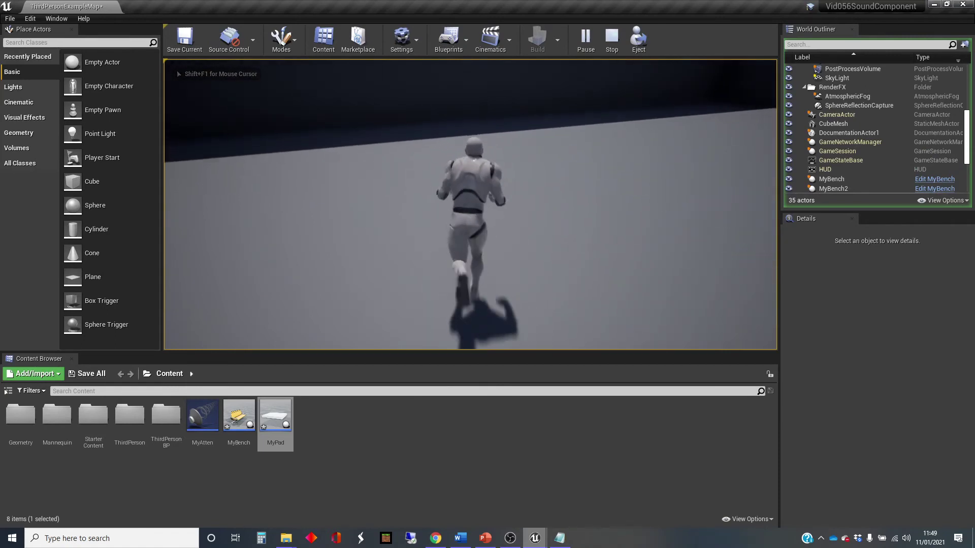
pyautogui.press('w')
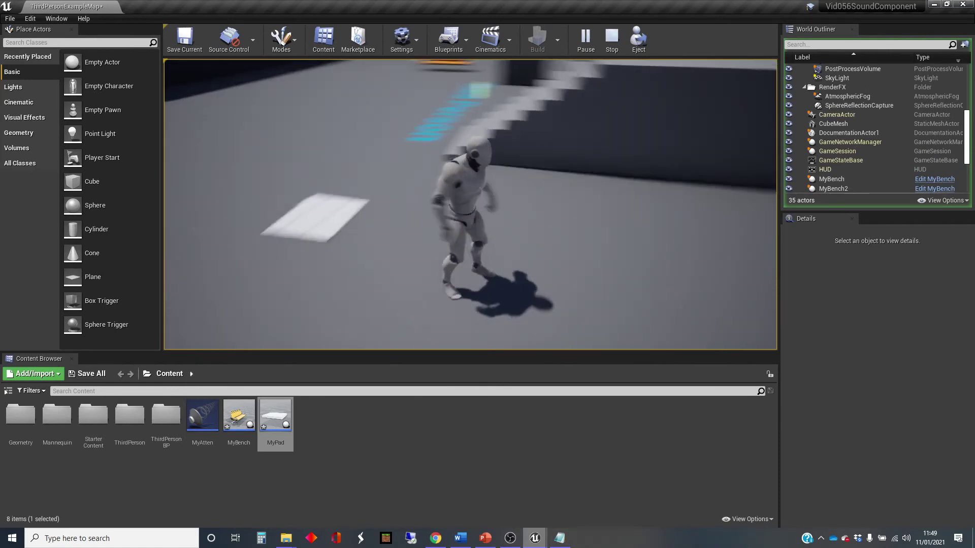
pyautogui.press('s')
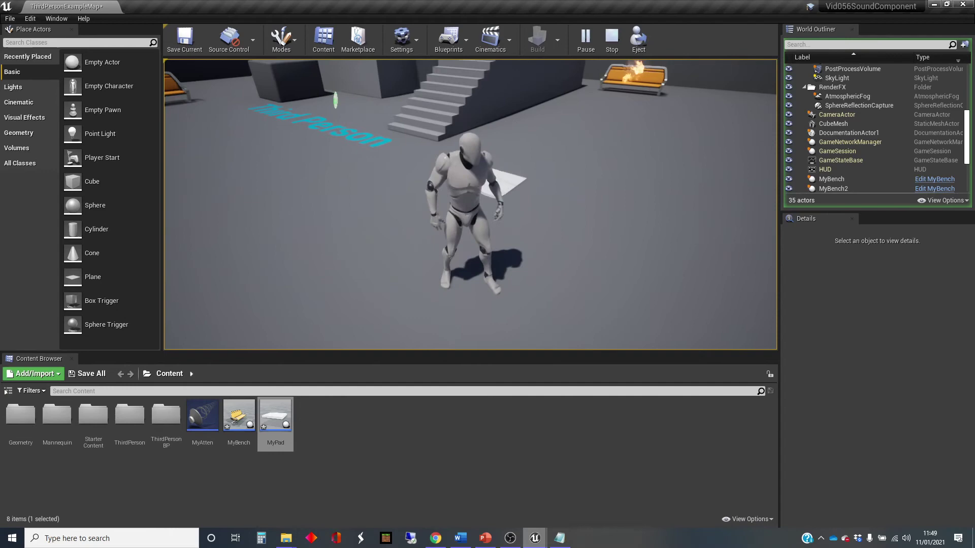
pyautogui.press('Escape')
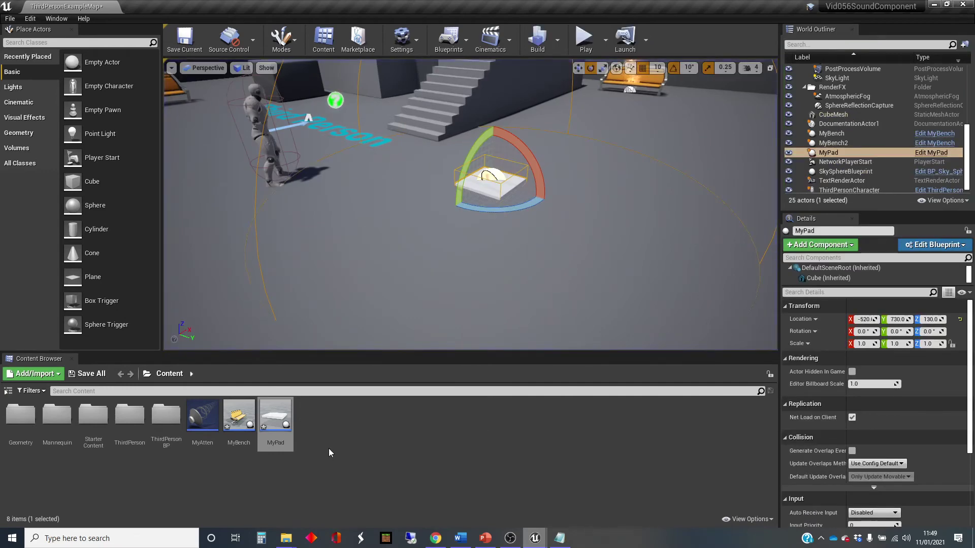
# Step: Place a second MyPad instance on the open floor across from the first, at about X -1290, Y -240, Z 130
pyautogui.moveTo(389, 285); pyautogui.dragTo(229, 249, button='right')
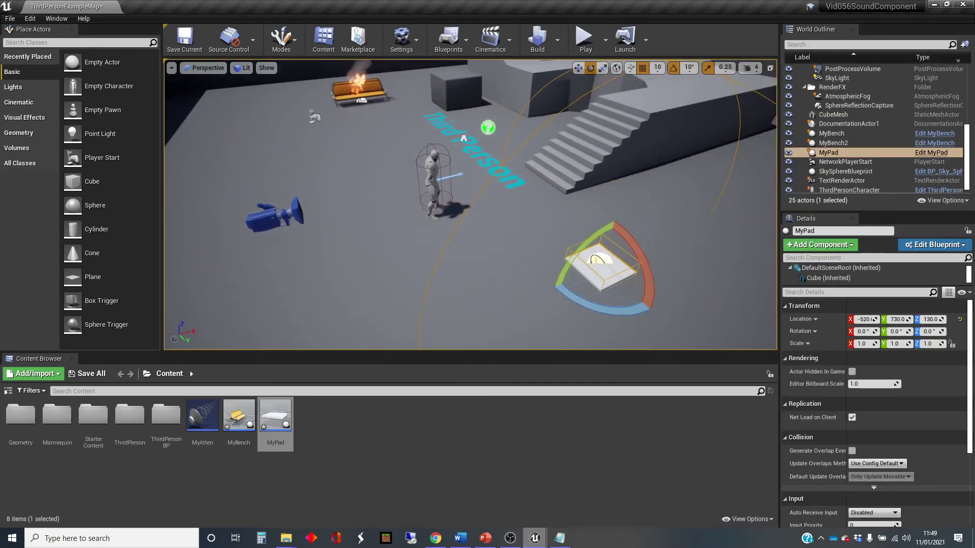
pyautogui.moveTo(409, 196)
pyautogui.mouseDown(button='right')
pyautogui.moveTo(496, 241)
pyautogui.moveTo(426, 239)
pyautogui.moveTo(409, 196)
pyautogui.mouseUp(button='right')
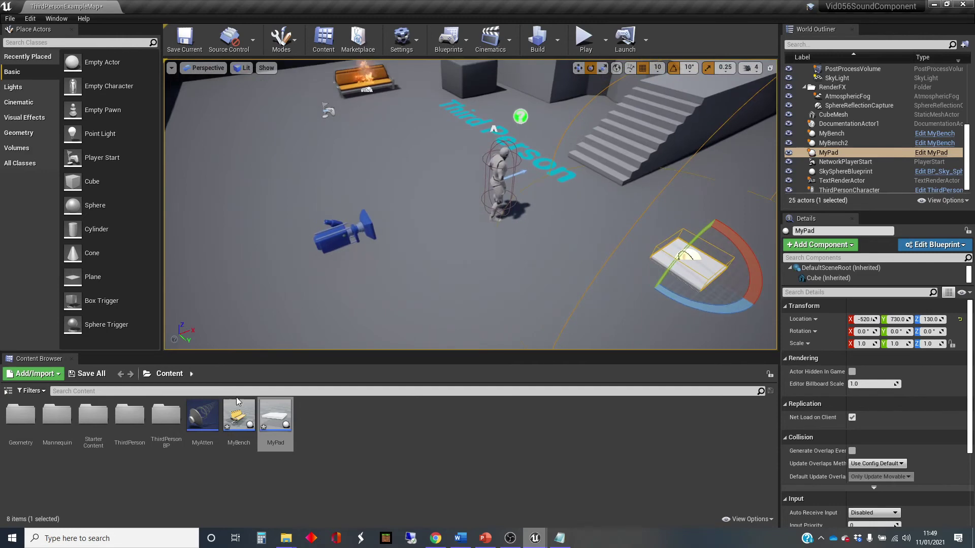
pyautogui.moveTo(275, 414); pyautogui.dragTo(233, 162)
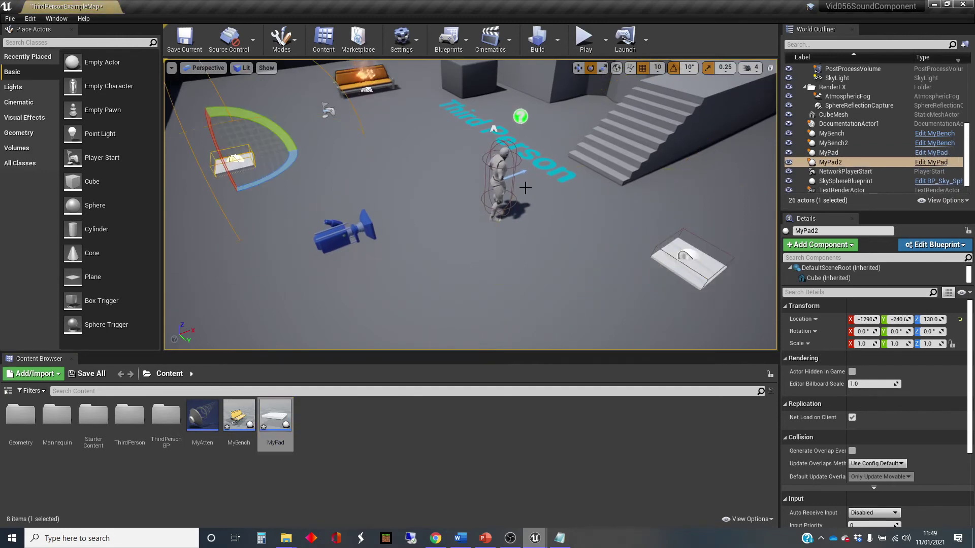
# Step: Play the level, run the character back and forth between both pads to test each one's music toggle, and stop playing
pyautogui.hotkey('alt', 'p')
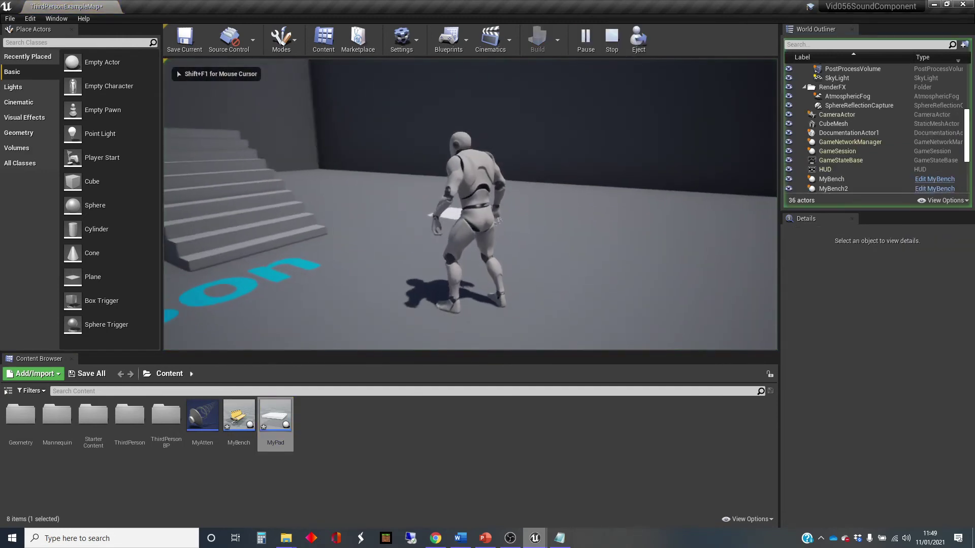
pyautogui.press('w')
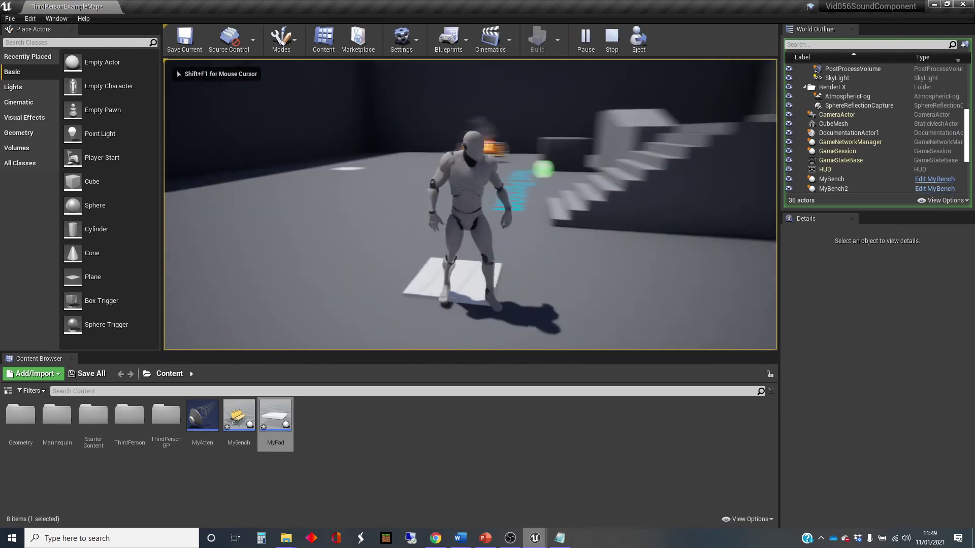
pyautogui.press('w')
pyautogui.press('s')
pyautogui.press('w')
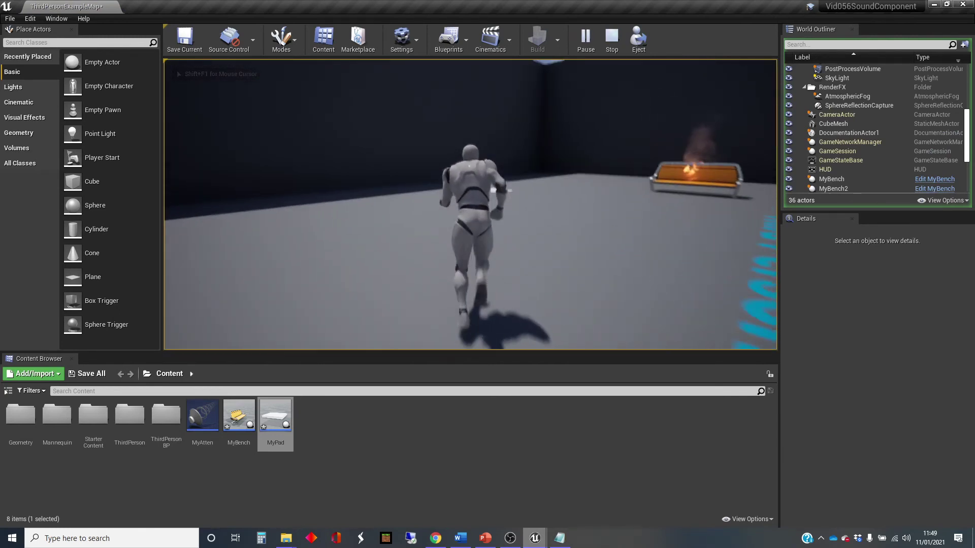
pyautogui.press('w')
pyautogui.press('d')
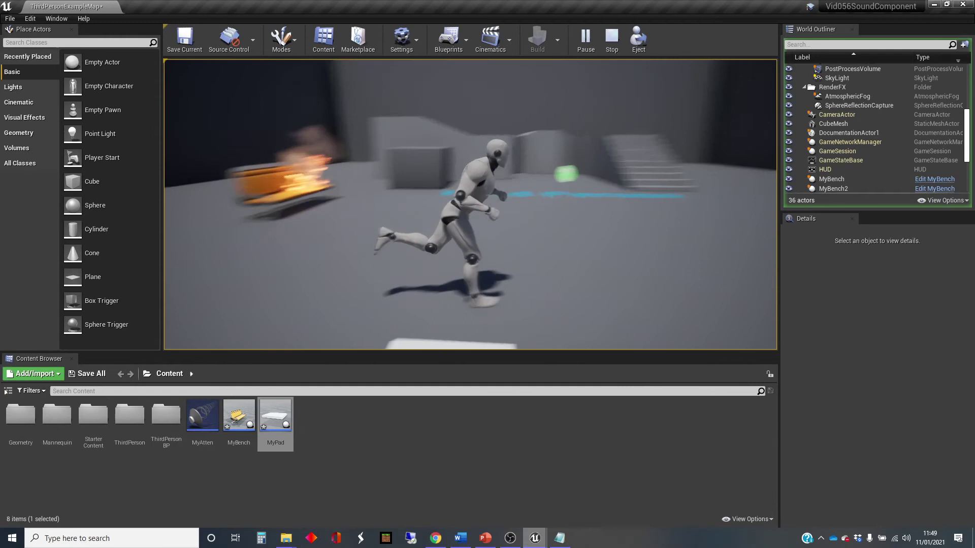
pyautogui.press('w')
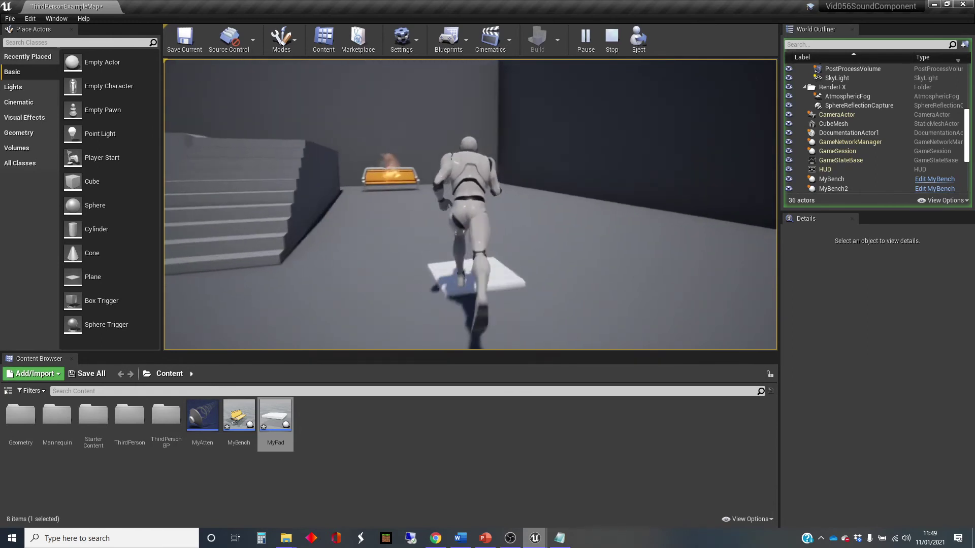
pyautogui.press('w')
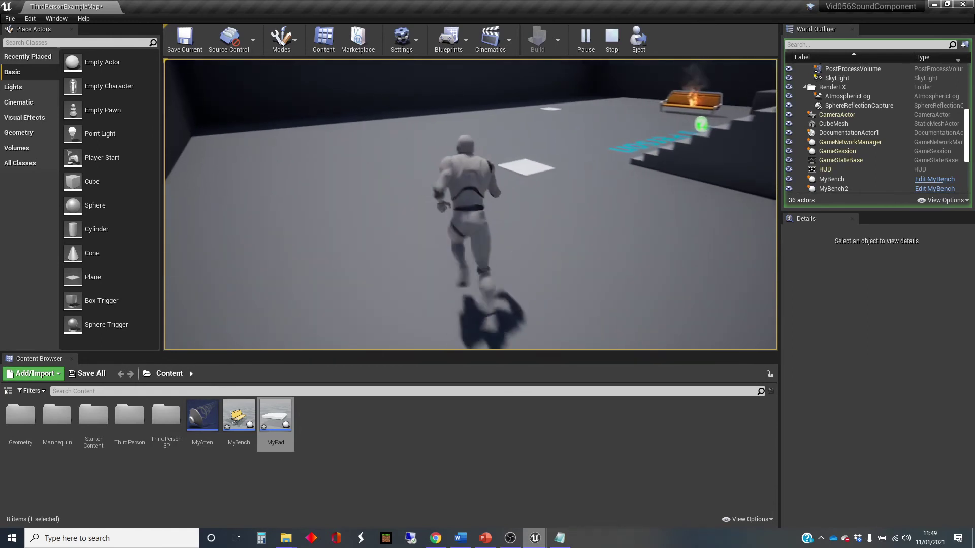
pyautogui.press('w')
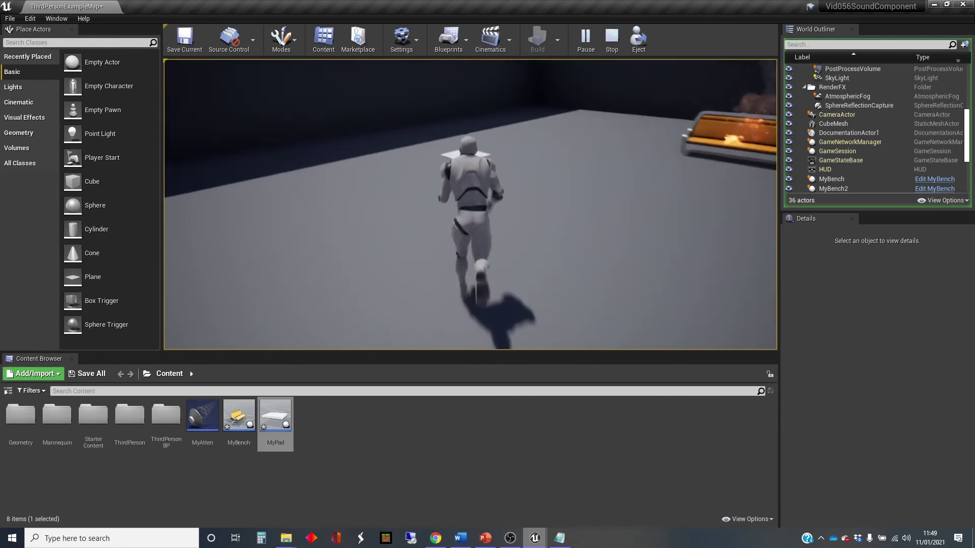
pyautogui.press('w')
pyautogui.press('d')
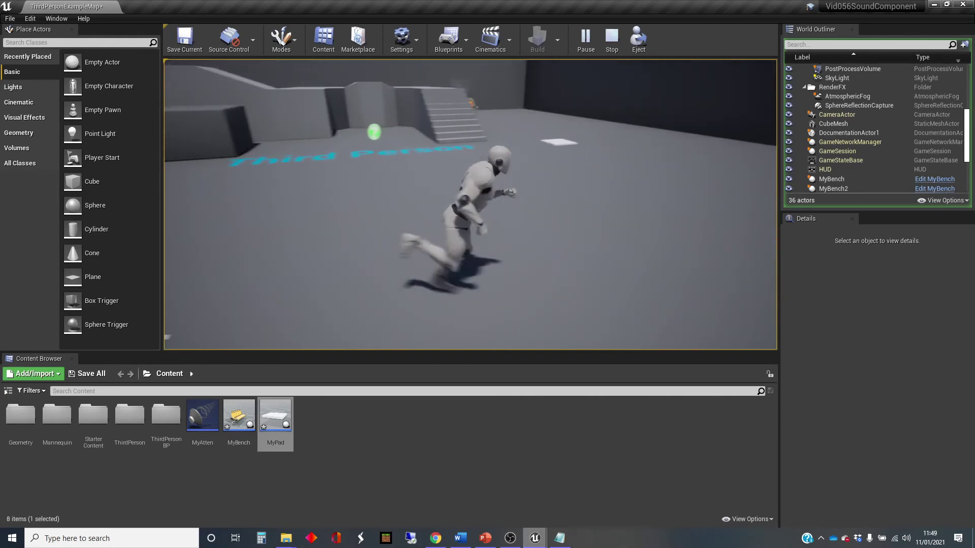
pyautogui.press('w')
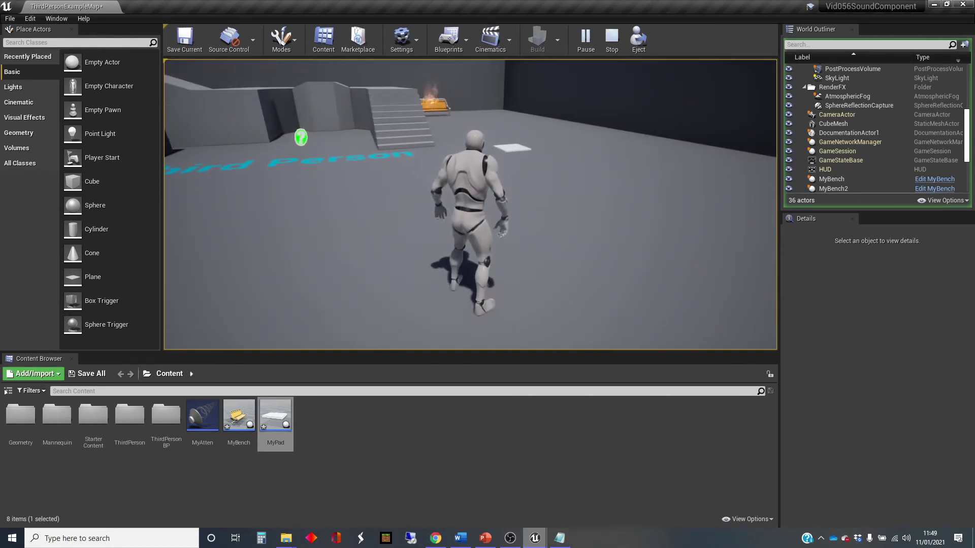
pyautogui.press('Escape')
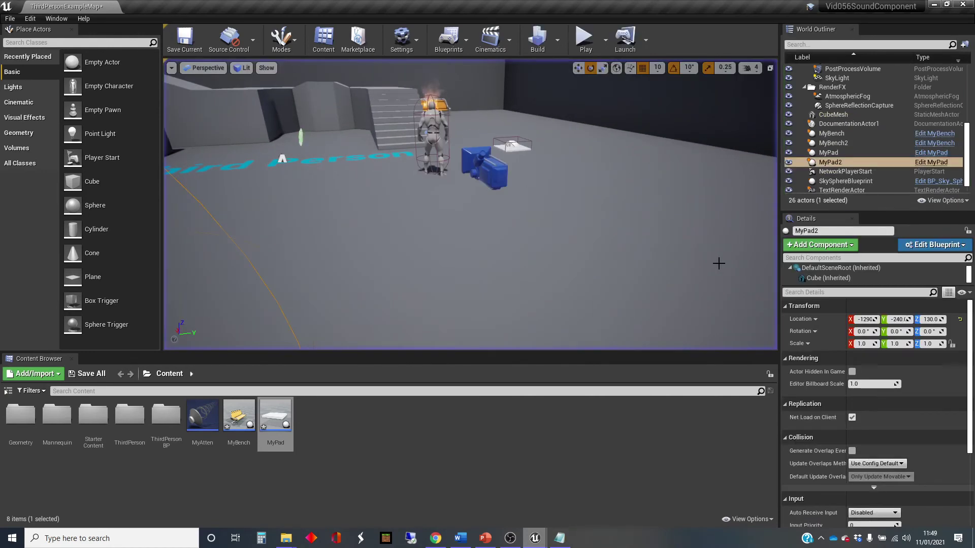
# Step: In the MyPad blueprint, set the Audio component's pitch randomization to minimum 0.8 and maximum 1.2, and compile
pyautogui.doubleClick(281, 410)
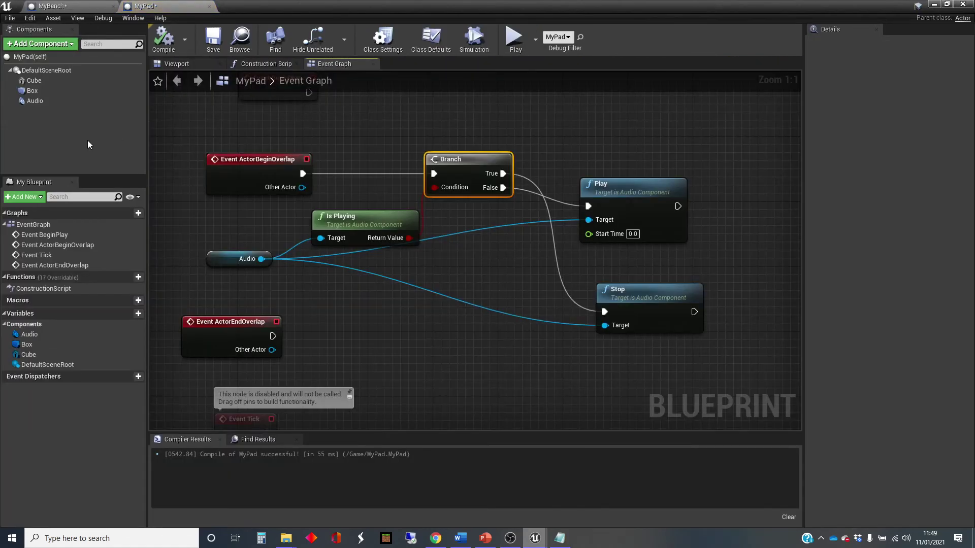
pyautogui.click(34, 100)
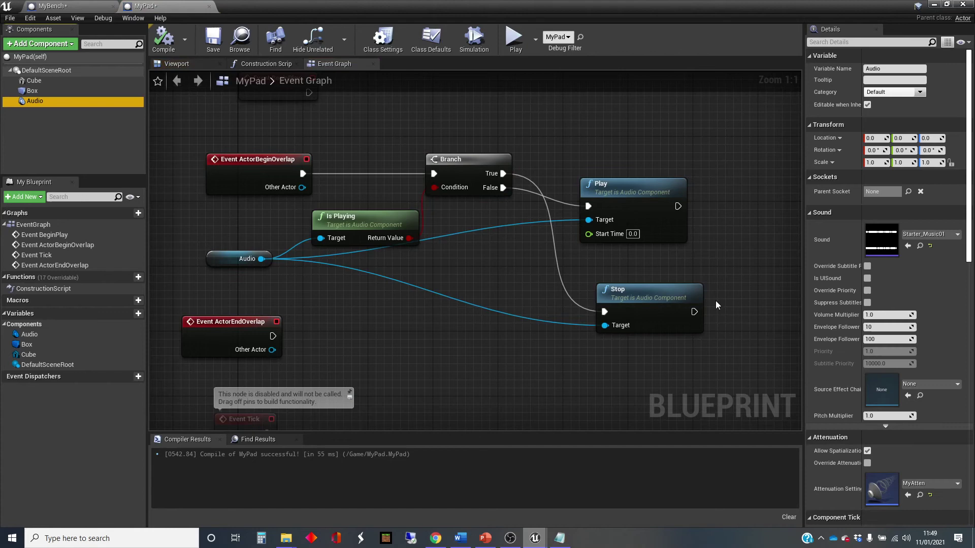
pyautogui.scroll(-10, 879, 331)
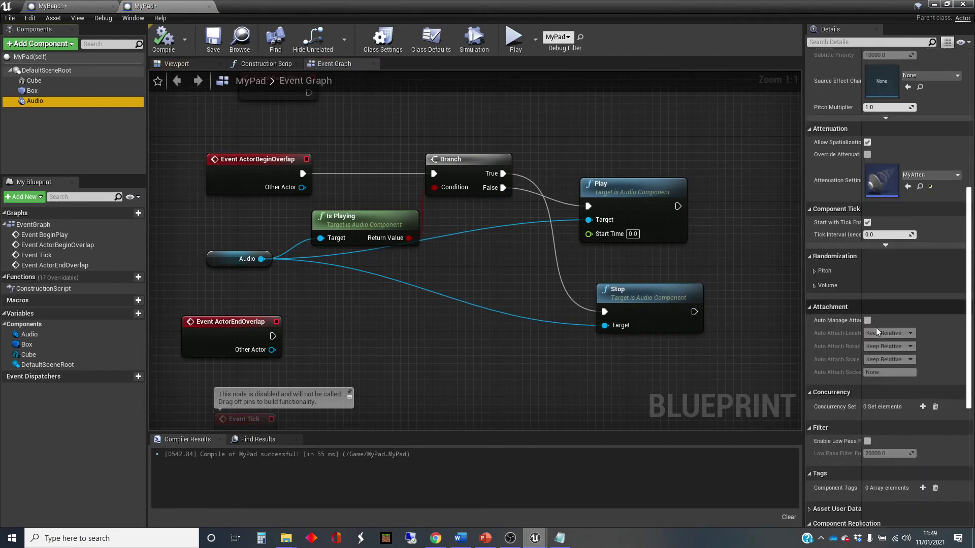
pyautogui.scroll(-10, 876, 328)
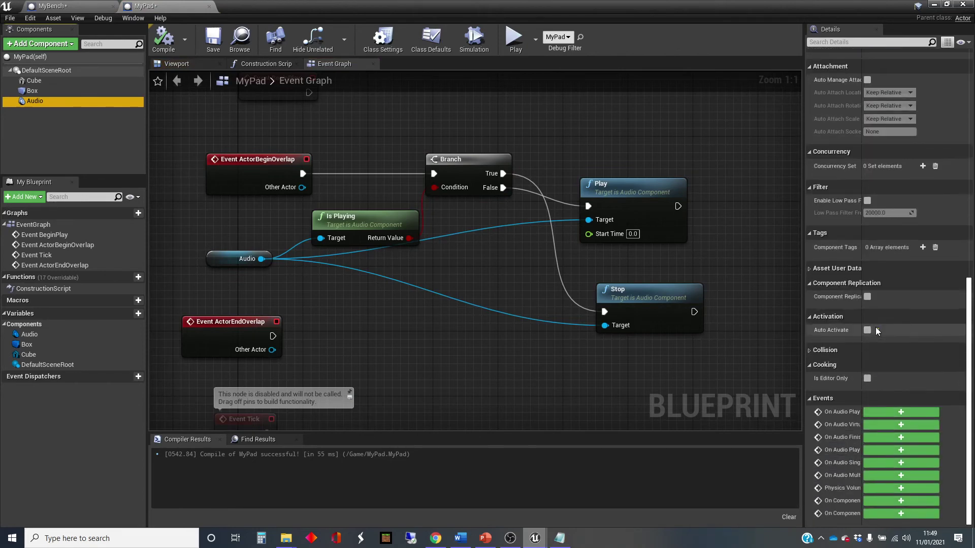
pyautogui.scroll(4, 876, 330)
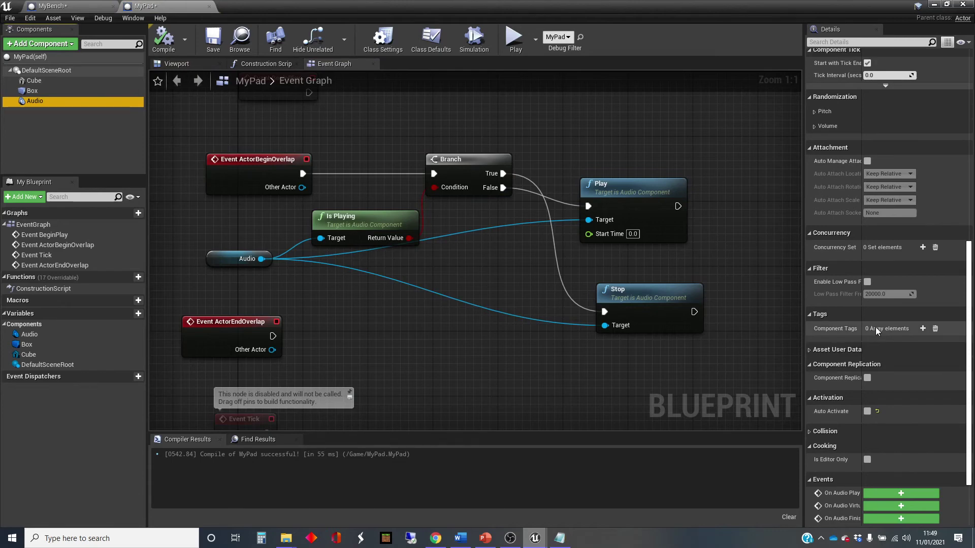
pyautogui.scroll(7, 875, 327)
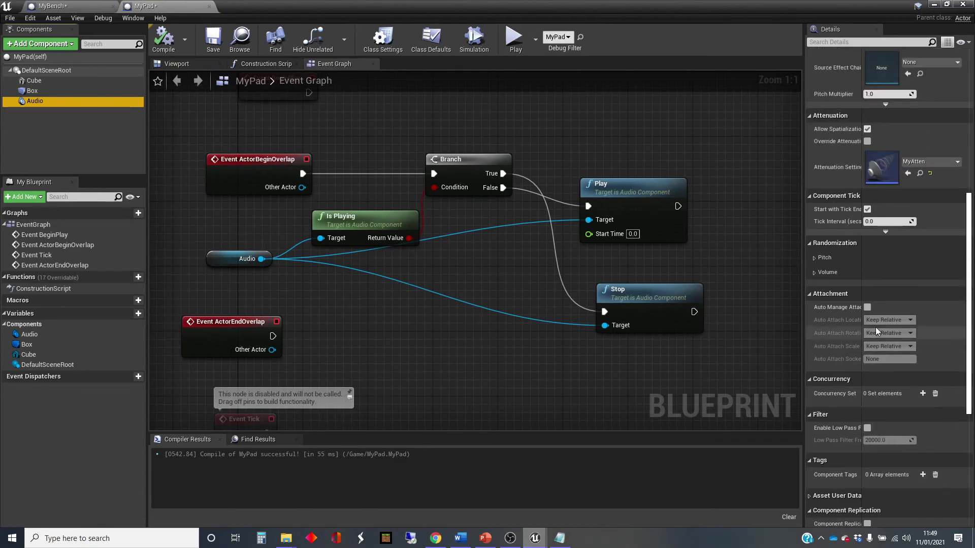
pyautogui.click(813, 257)
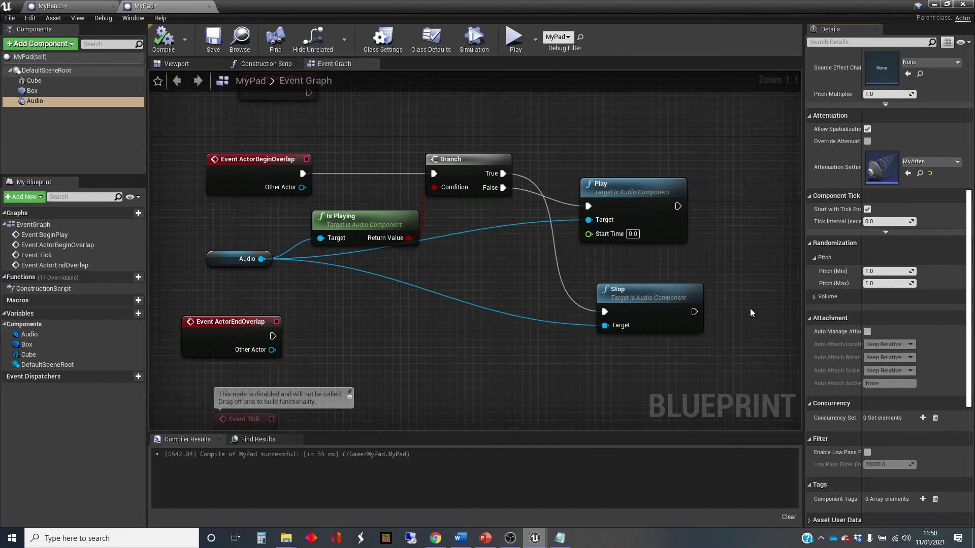
pyautogui.click(886, 272)
pyautogui.click(882, 284)
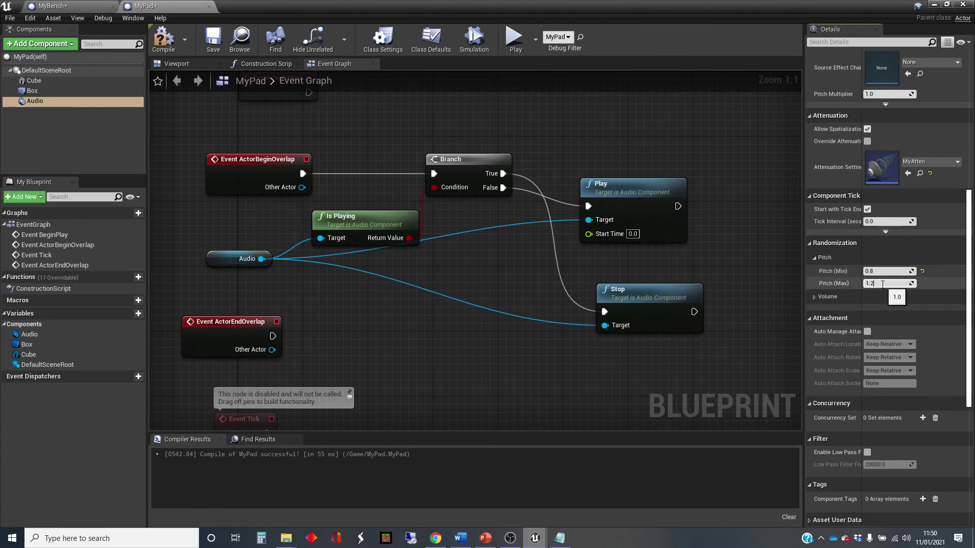
pyautogui.click(748, 254)
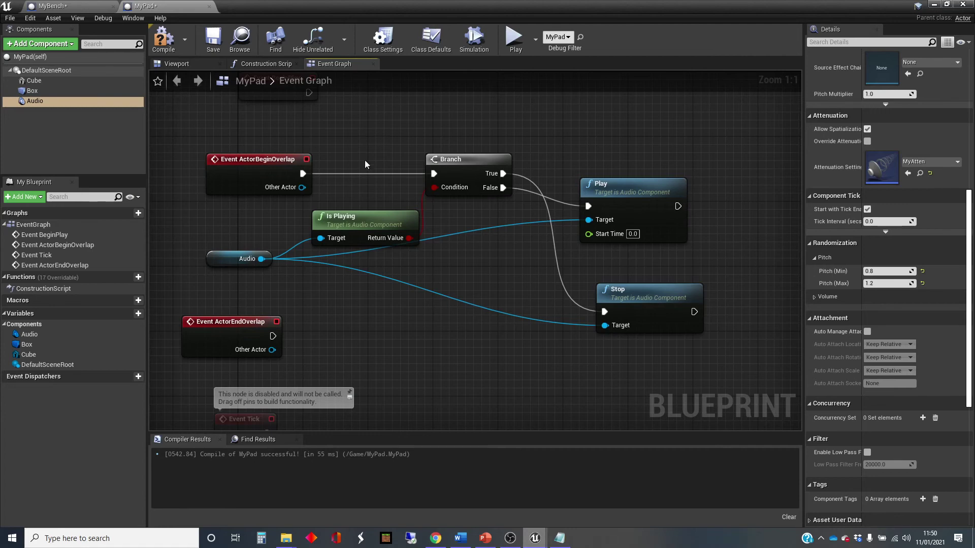
pyautogui.click(163, 39)
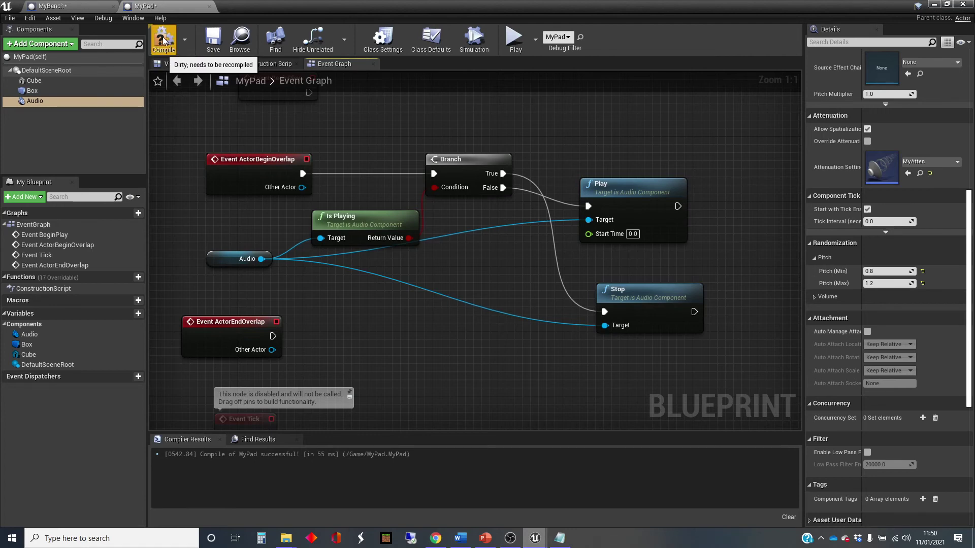
# Step: Play the level from the main editor, run the character over both pads repeatedly to hear the randomized music pitch, and stop playing
pyautogui.click(933, 6)
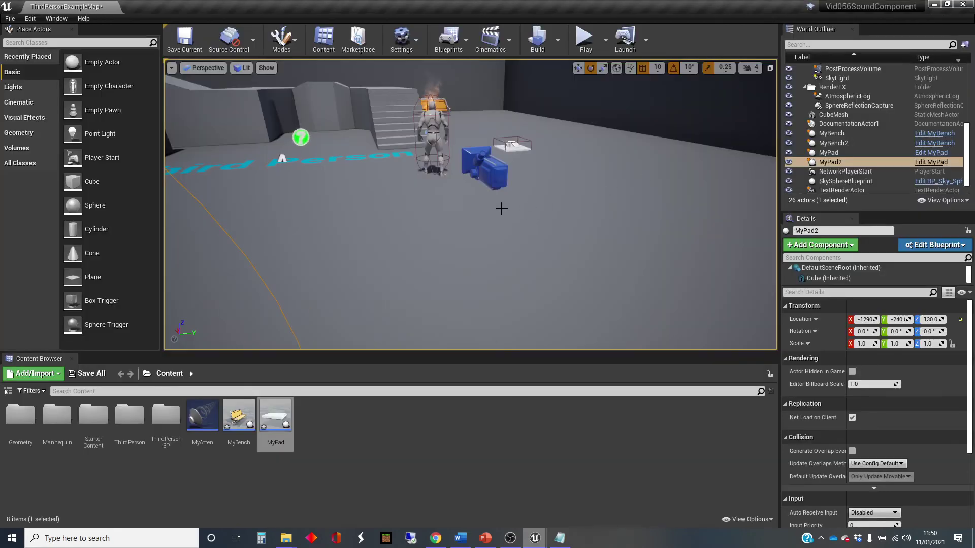
pyautogui.moveTo(529, 208)
pyautogui.mouseDown(button='right')
pyautogui.moveTo(503, 209)
pyautogui.moveTo(496, 246)
pyautogui.moveTo(441, 254)
pyautogui.moveTo(510, 241)
pyautogui.moveTo(508, 254)
pyautogui.moveTo(503, 206)
pyautogui.moveTo(529, 195)
pyautogui.mouseUp(button='right')
pyautogui.press('w')
pyautogui.moveTo(467, 239); pyautogui.dragTo(463, 239, button='right')
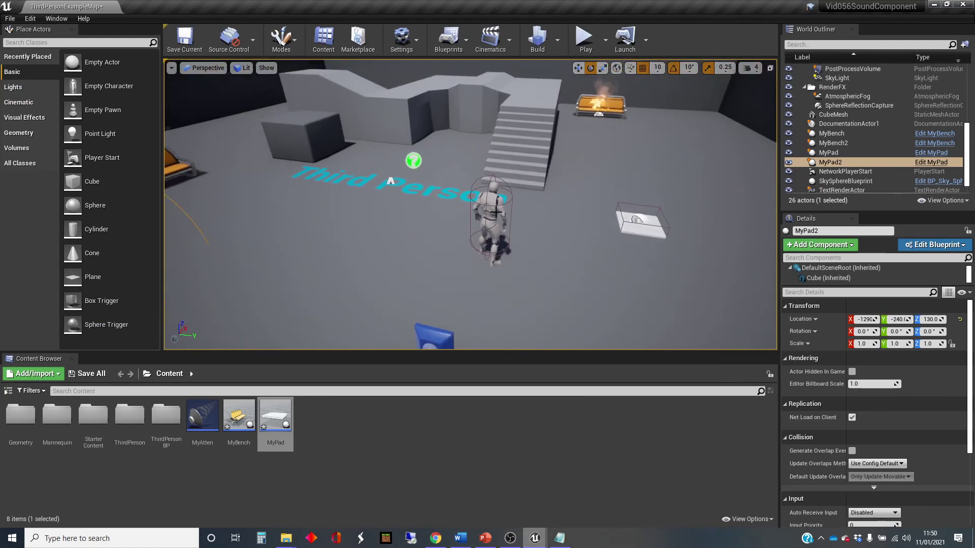
pyautogui.click(578, 44)
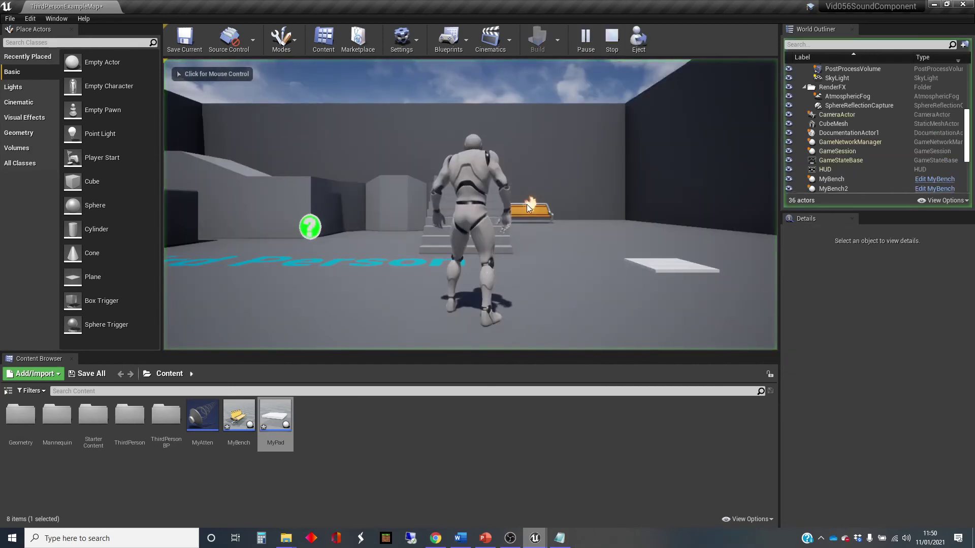
pyautogui.click(529, 200)
pyautogui.press('w')
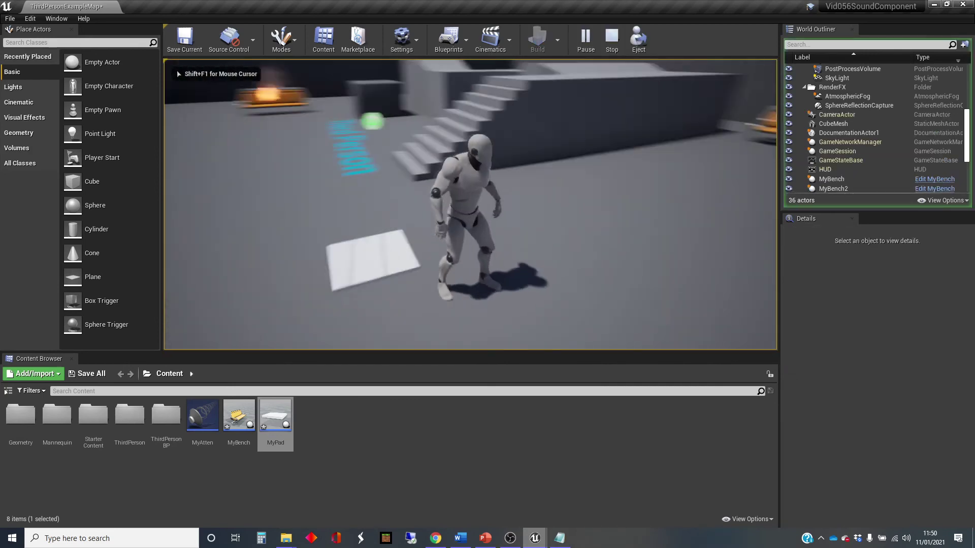
pyautogui.press('w')
pyautogui.press('w')
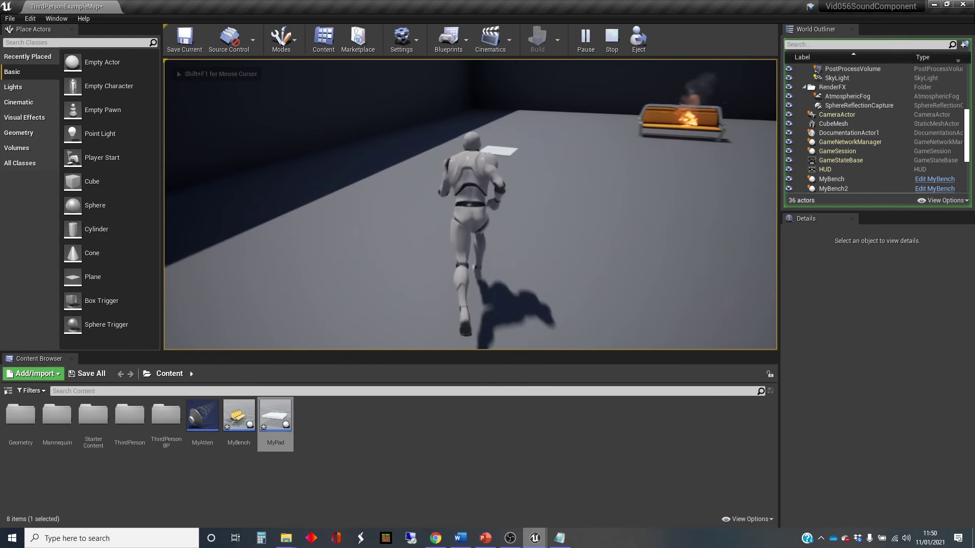
pyautogui.press('w')
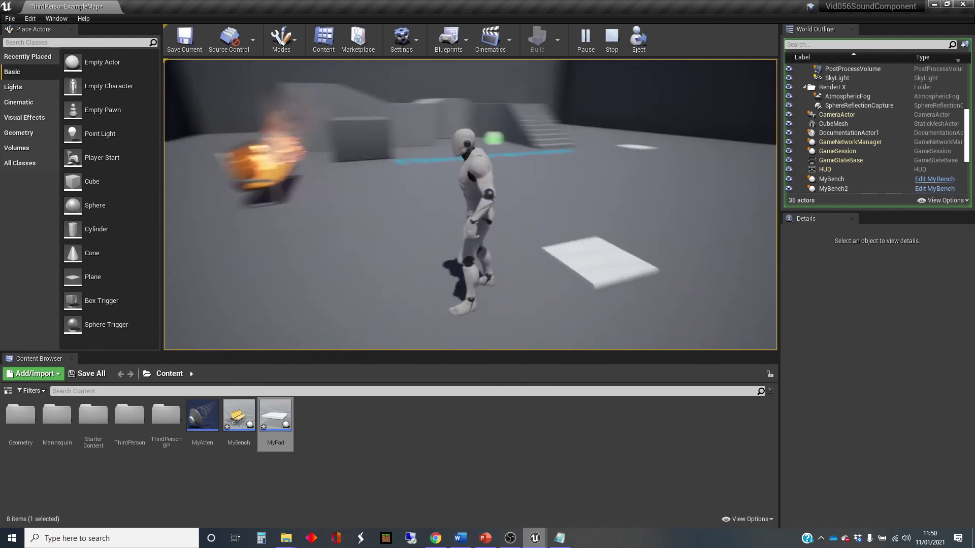
pyautogui.press('w')
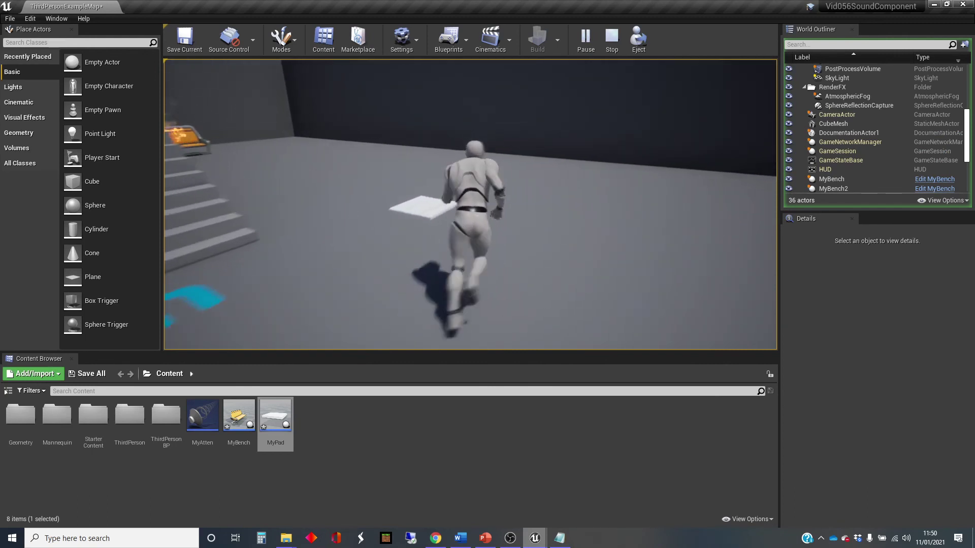
pyautogui.press('w')
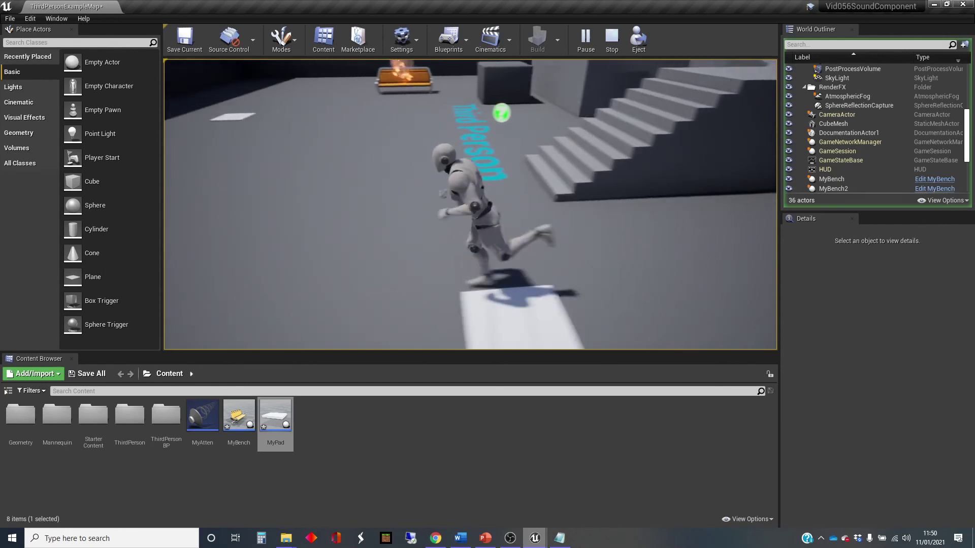
pyautogui.press('w')
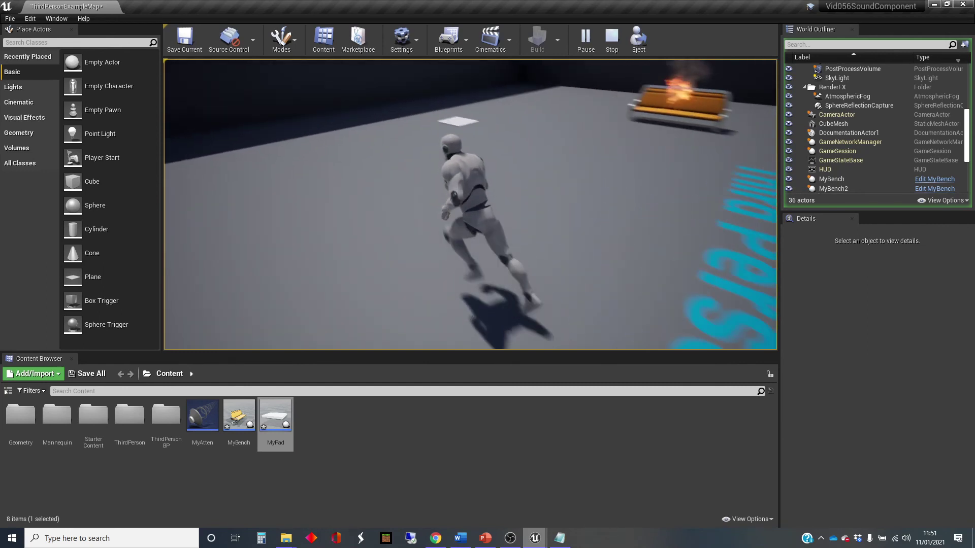
pyautogui.press('w')
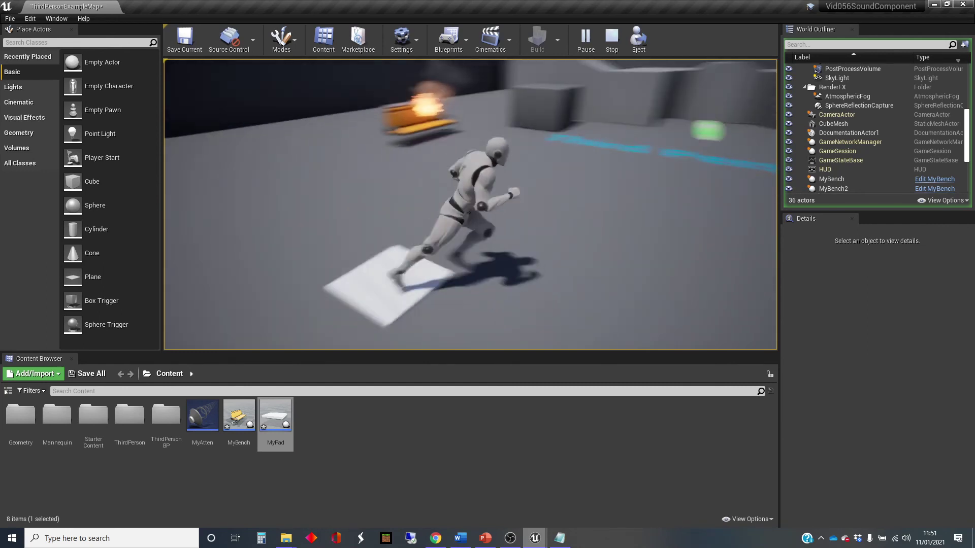
pyautogui.press('w')
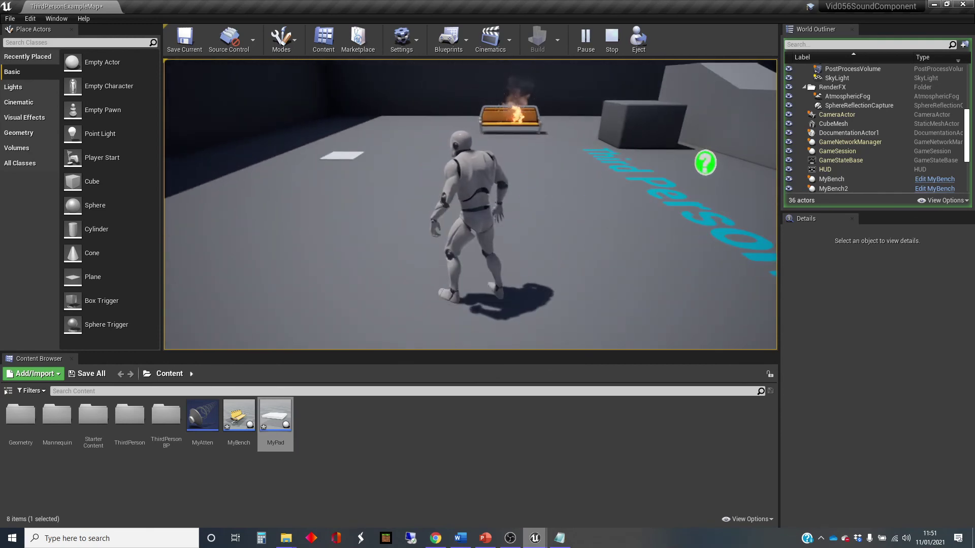
pyautogui.press('Escape')
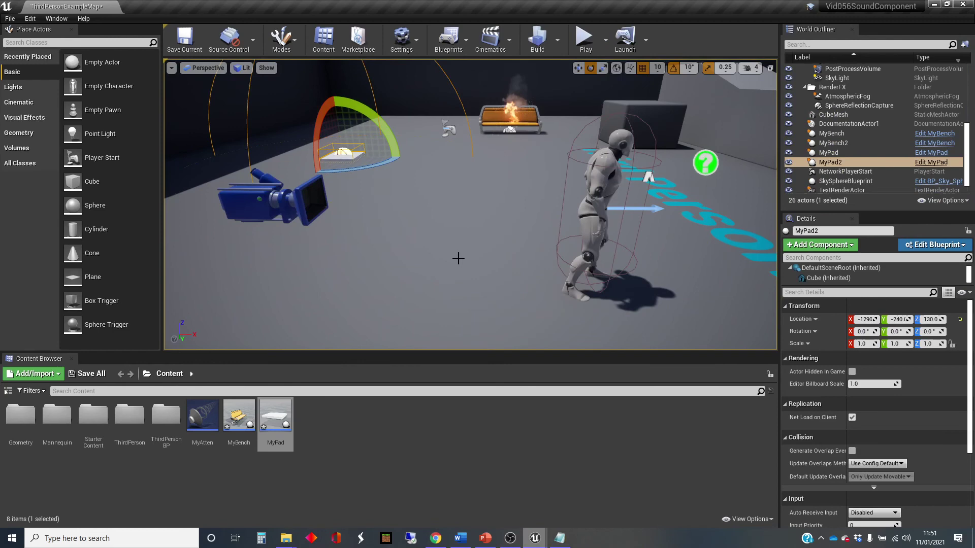